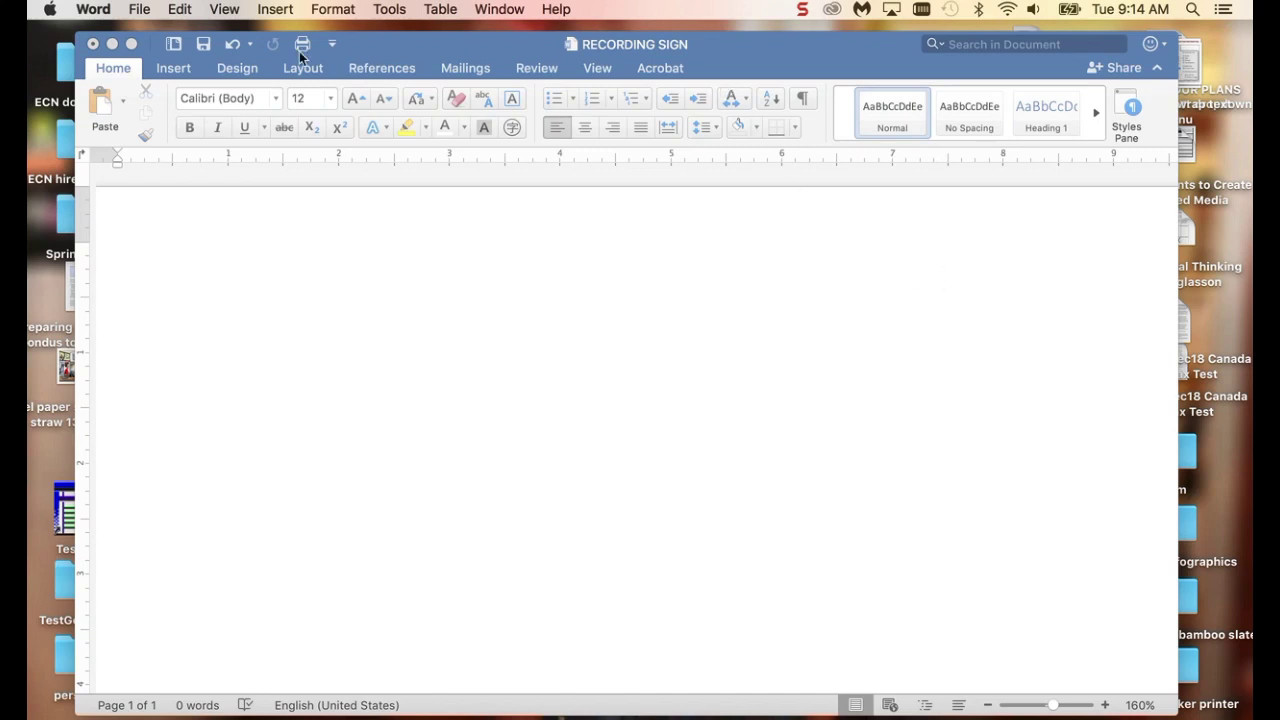
- Draw a wide horizontal text box, about 8.44" by 1.87", near the top of the page
drag(400, 48, 398, 44)
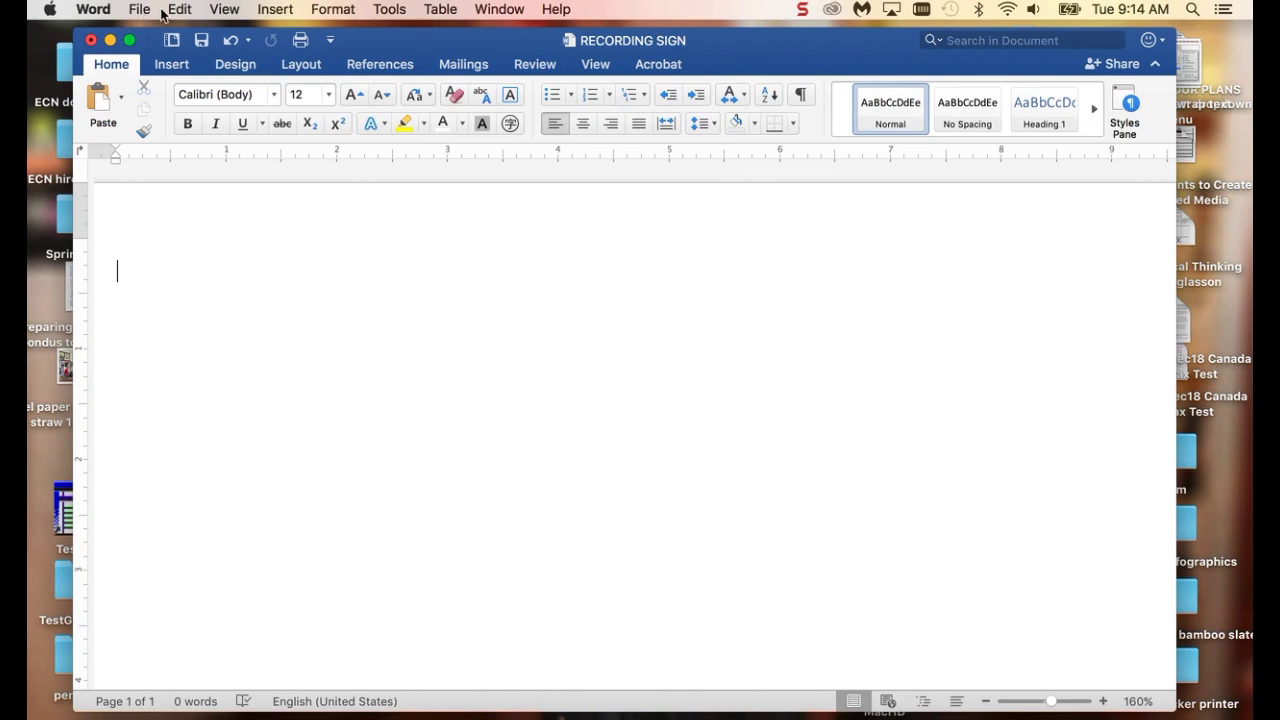
click(276, 10)
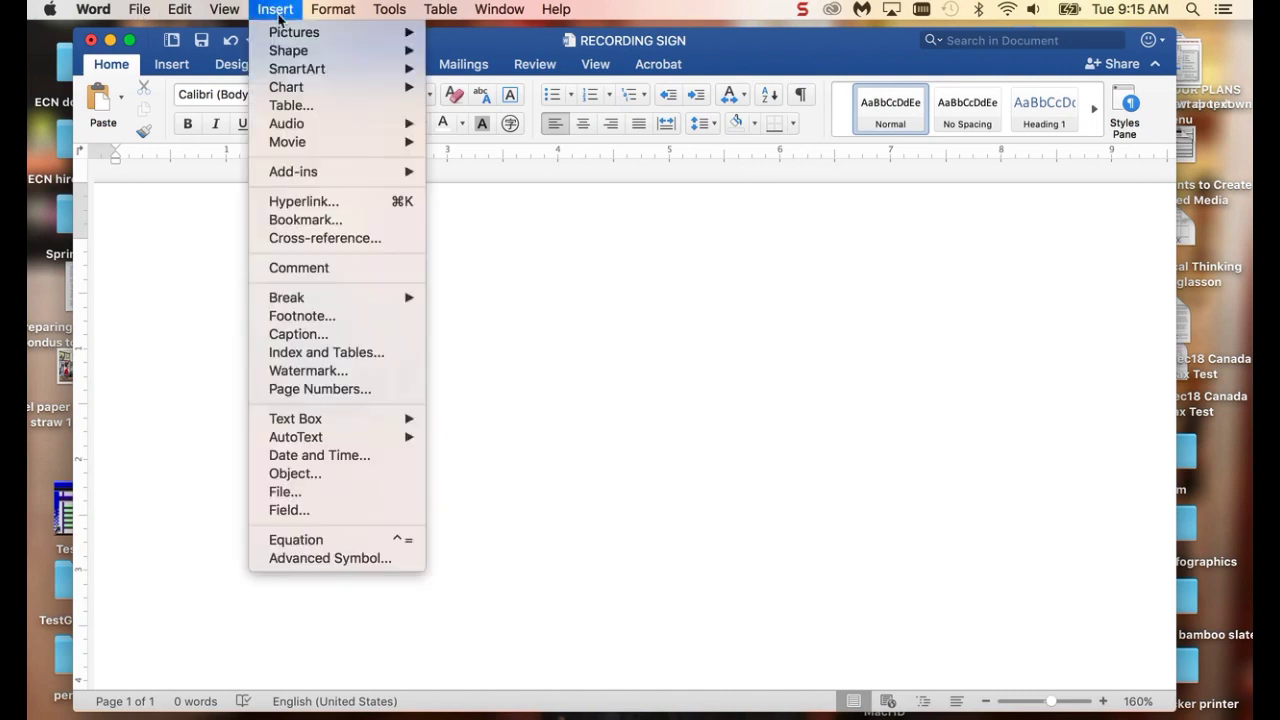
mouse_move(289, 35)
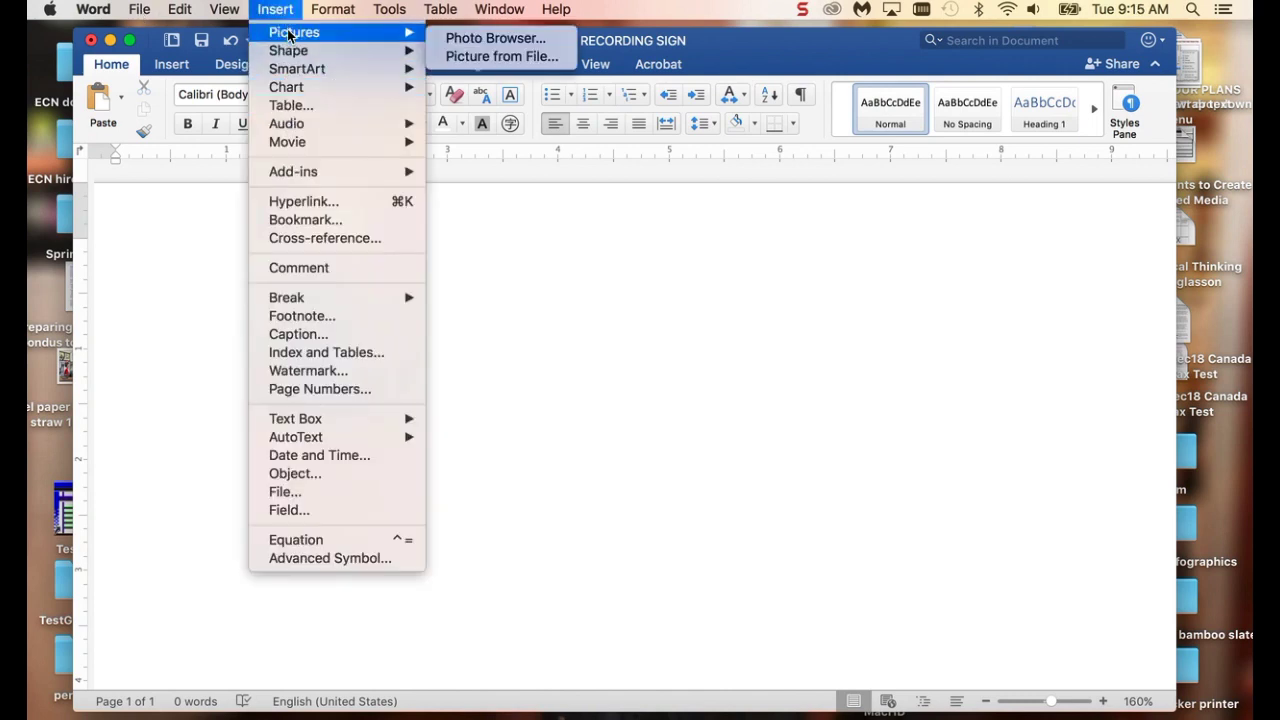
mouse_move(328, 422)
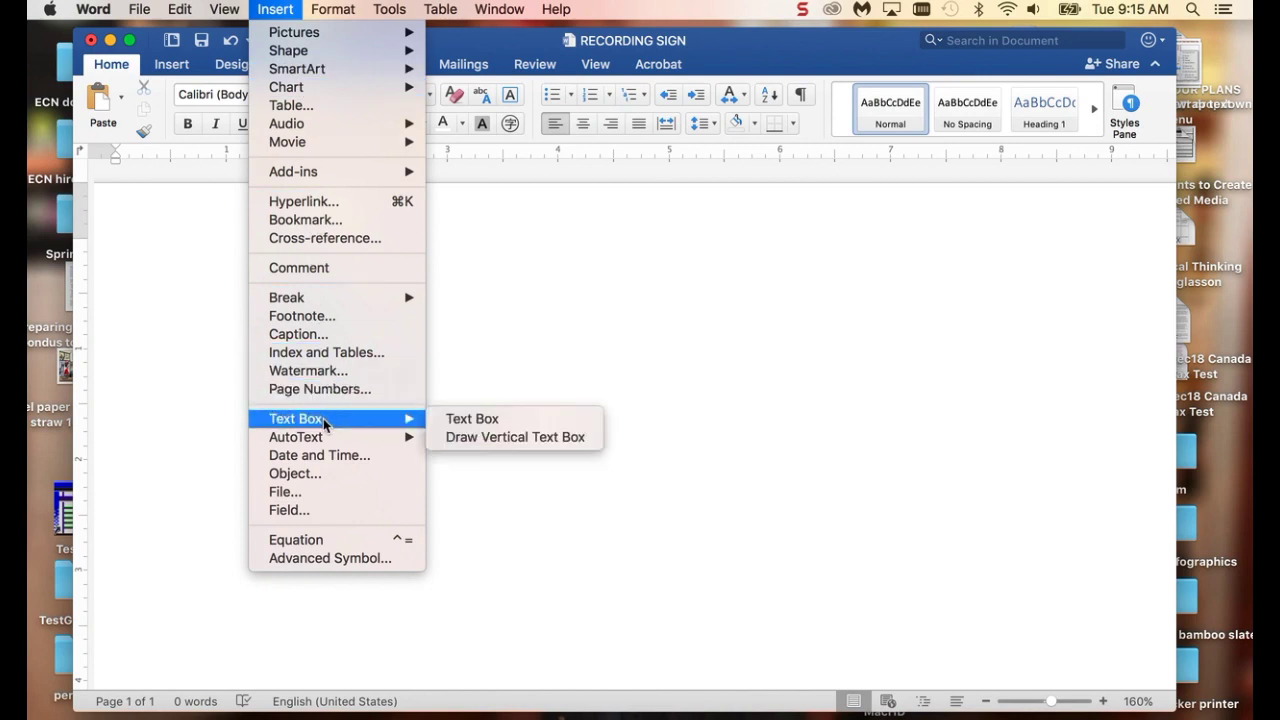
click(488, 424)
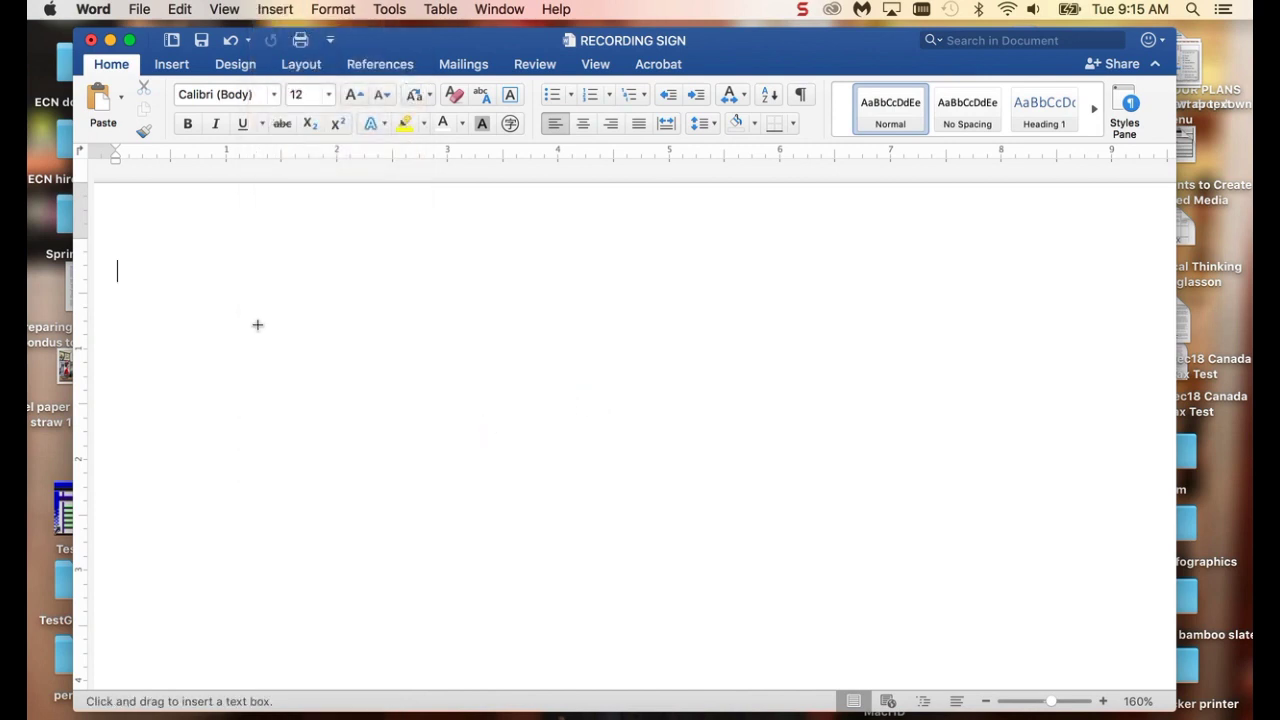
drag(143, 267, 1076, 474)
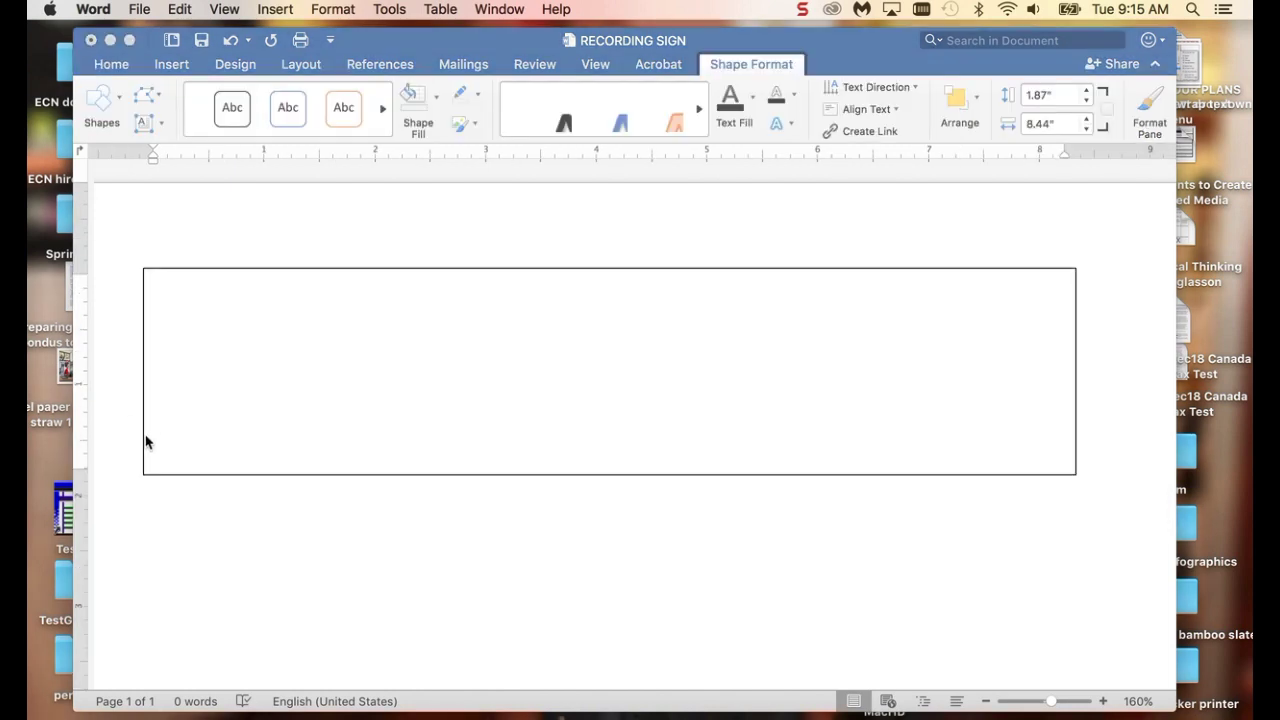
- Type RECORDING into the new text box and select it
click(324, 350)
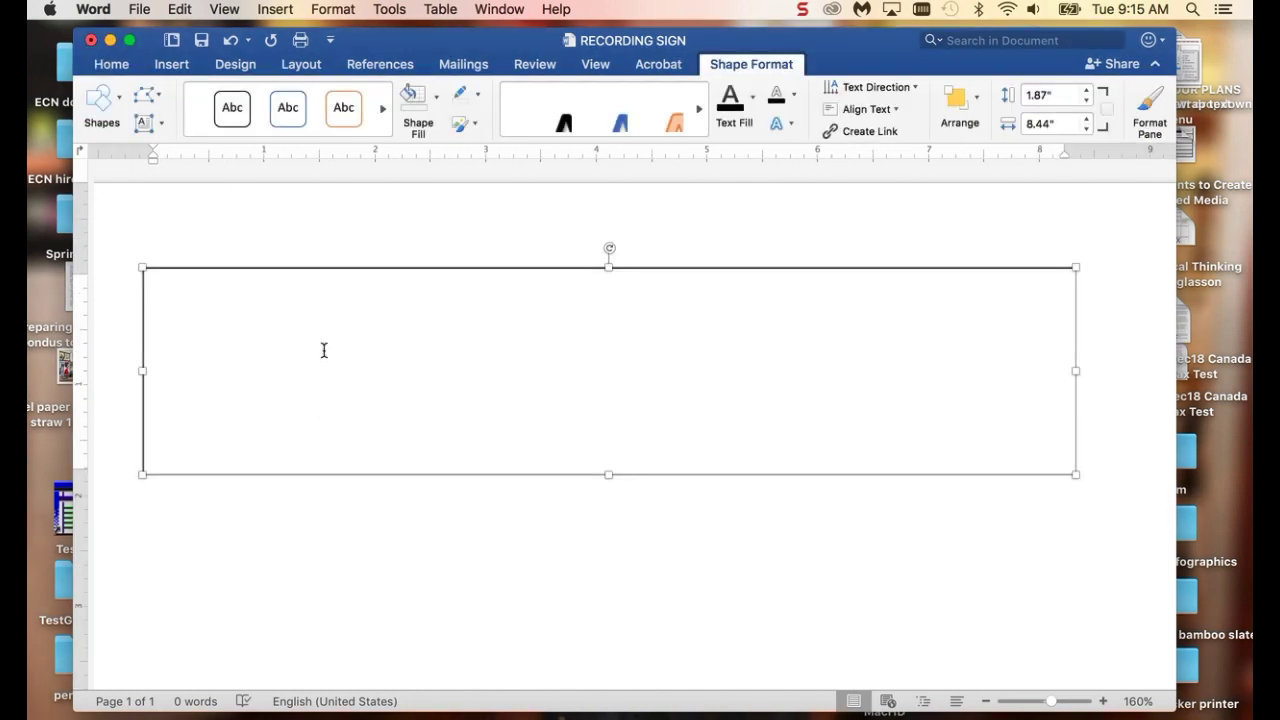
text(RECORDING)
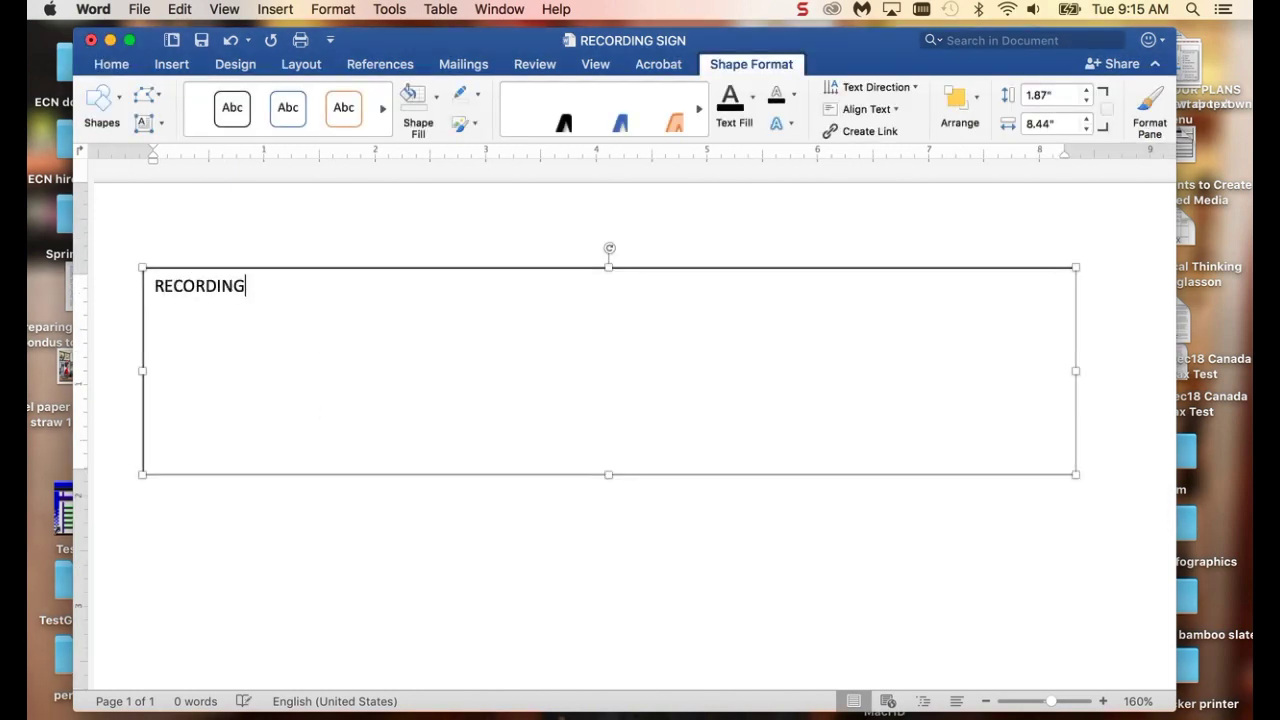
drag(269, 286, 151, 282)
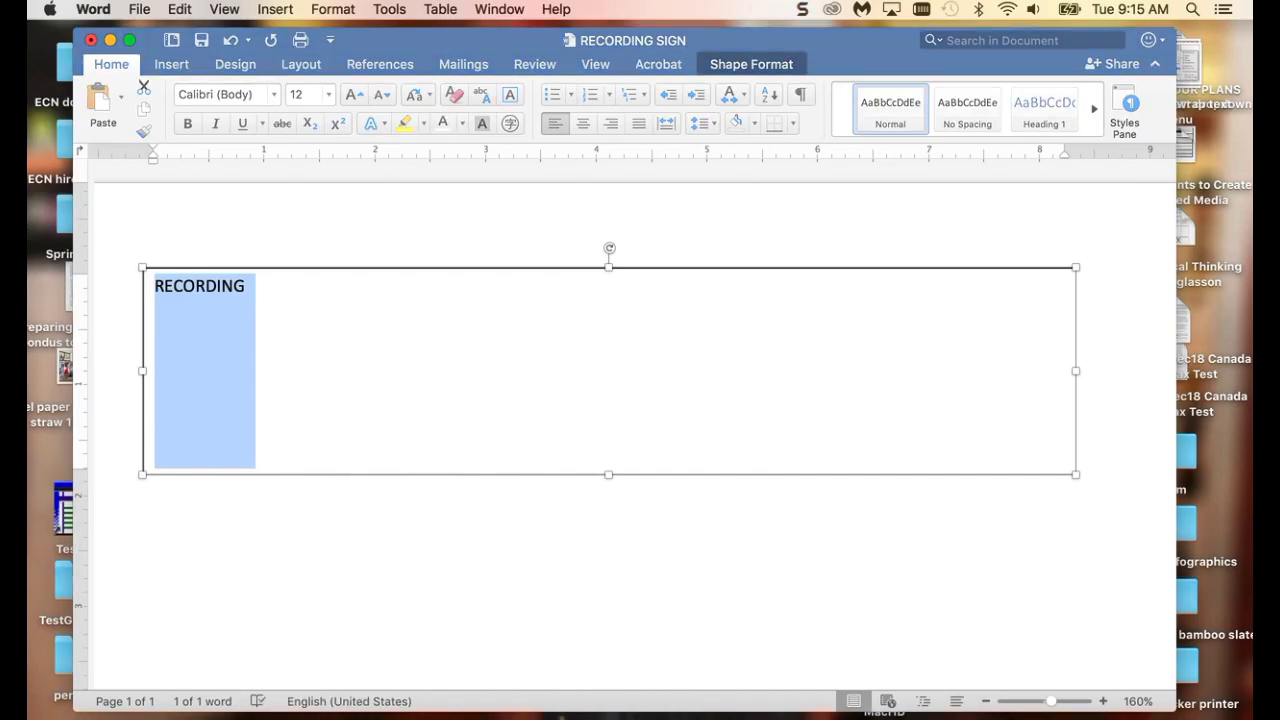
- Make RECORDING 90-point bold and centre it in the text box
click(357, 97)
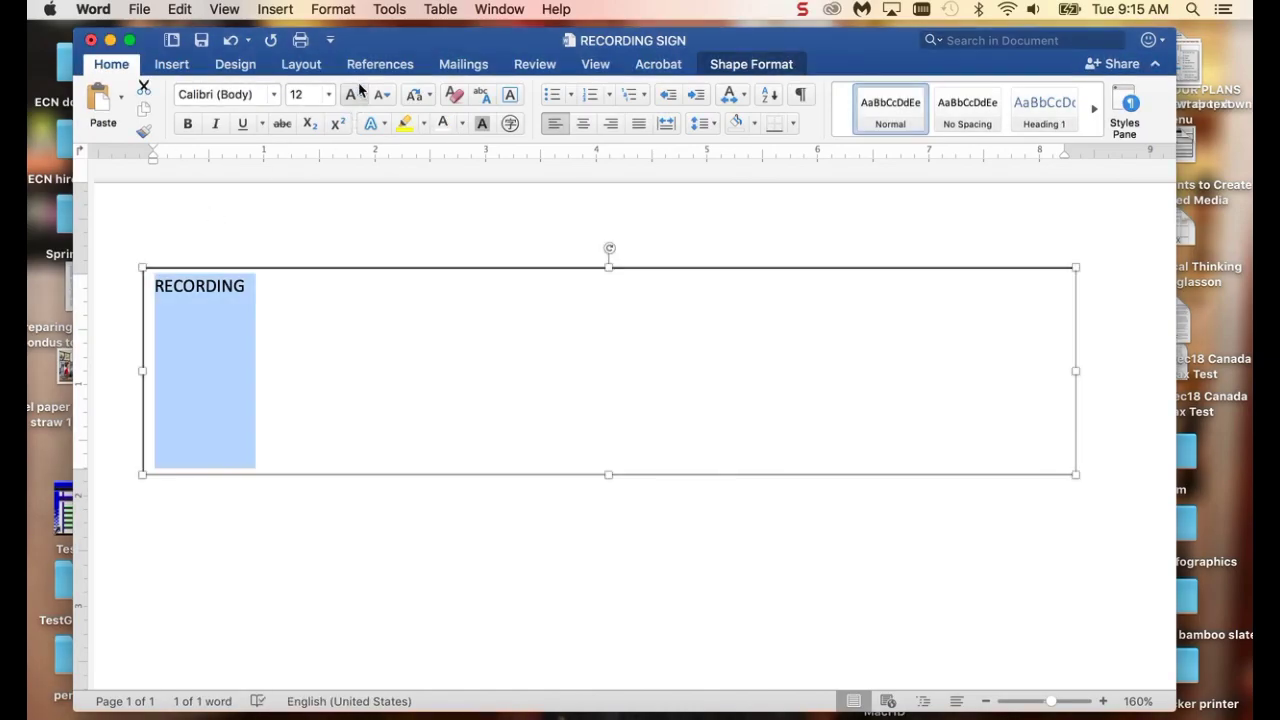
click(358, 97)
click(358, 97)
click(358, 97)
click(359, 97)
click(360, 97)
click(360, 97)
click(360, 97)
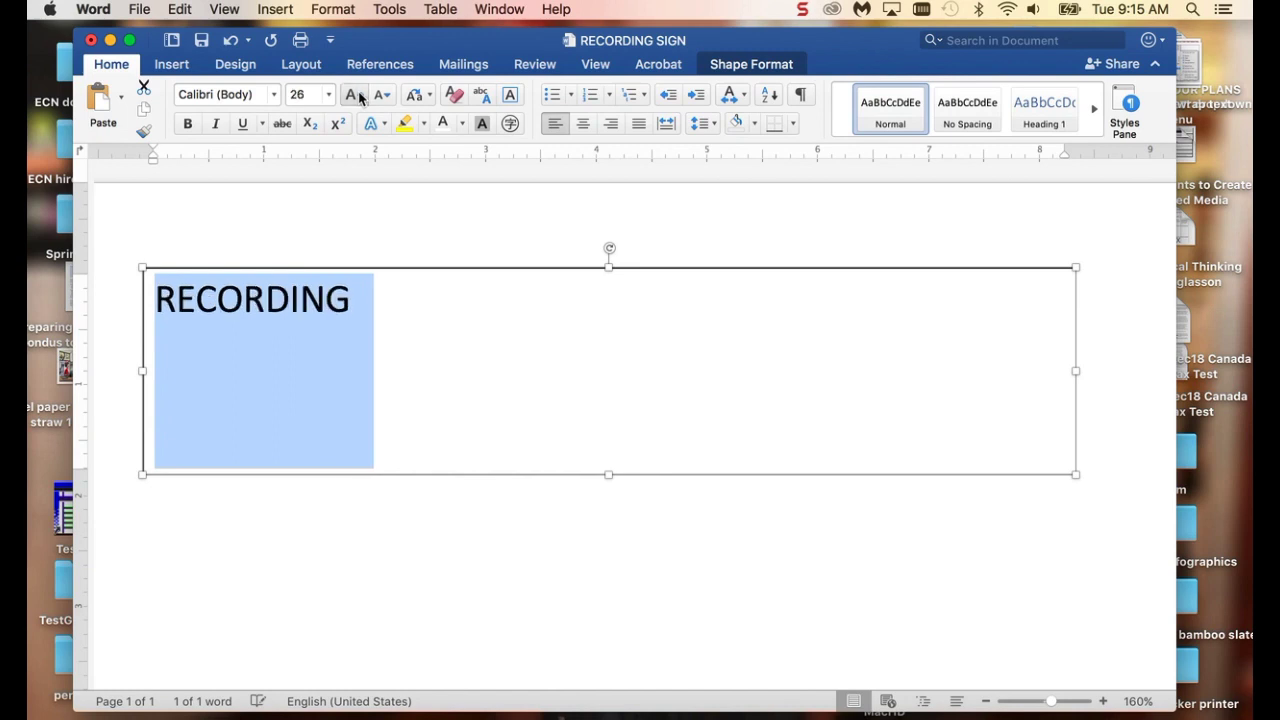
click(360, 97)
click(360, 97)
click(360, 97)
click(360, 97)
click(360, 97)
click(360, 97)
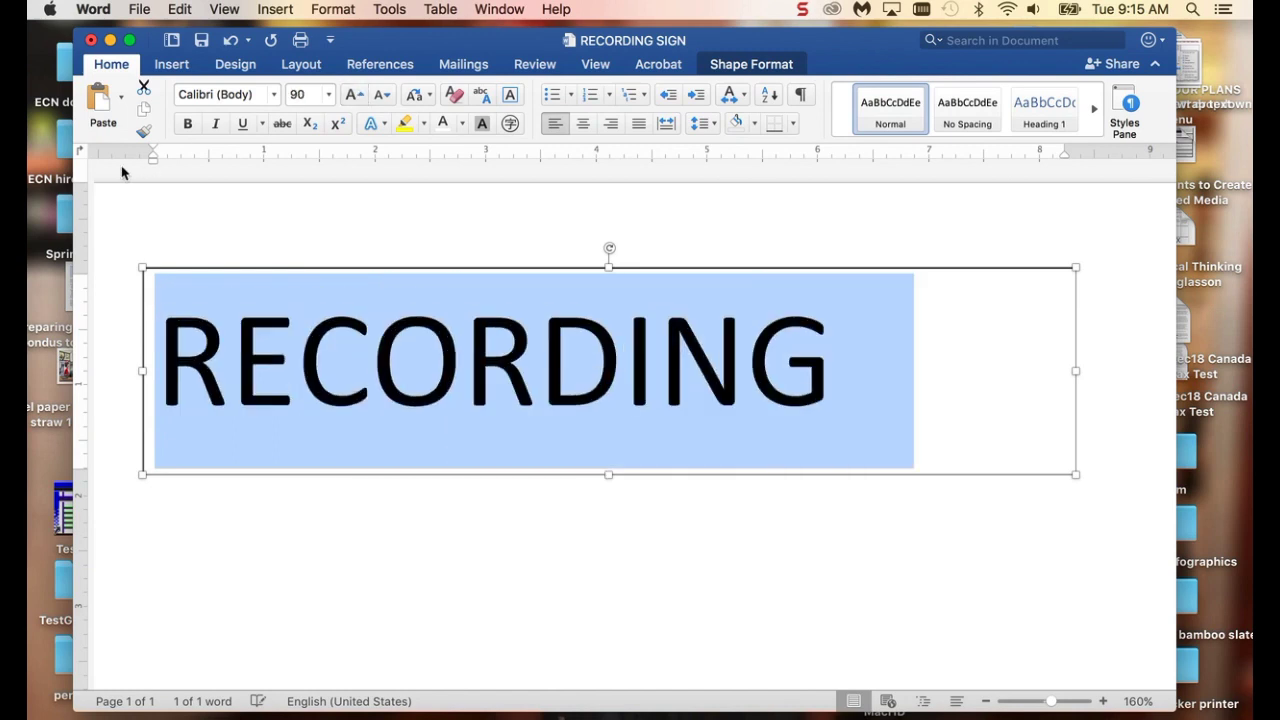
click(187, 123)
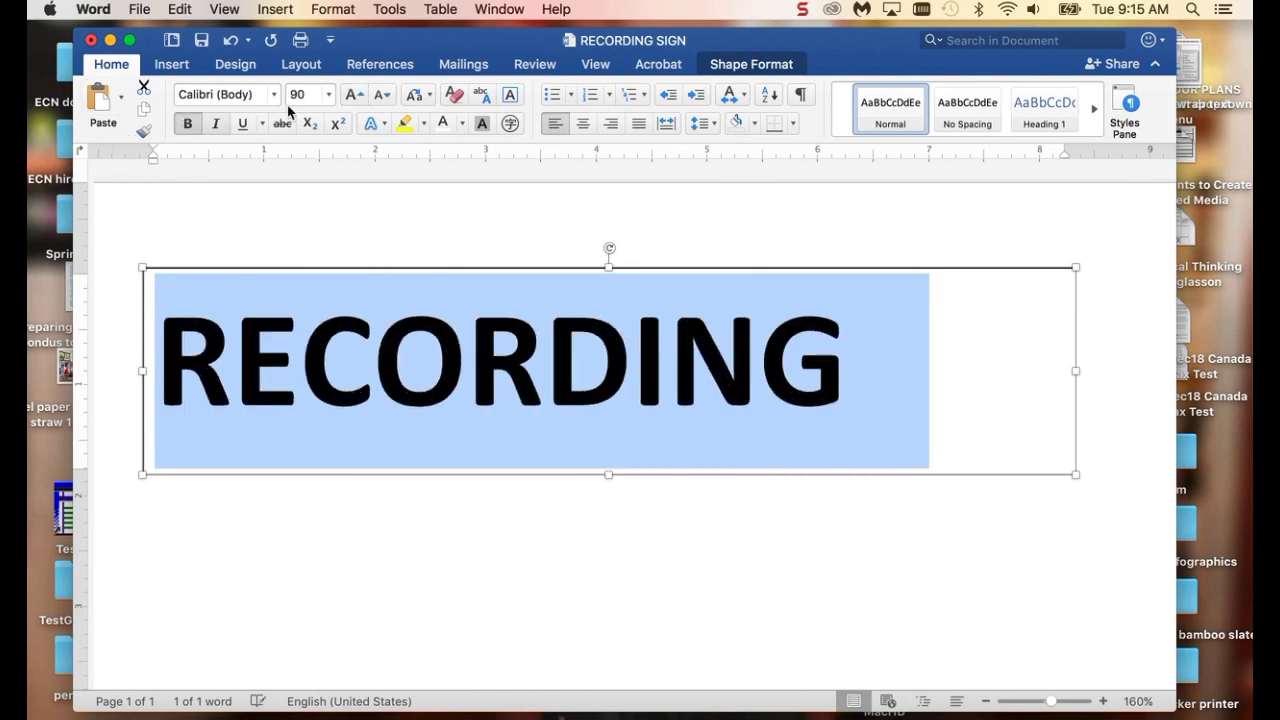
click(584, 124)
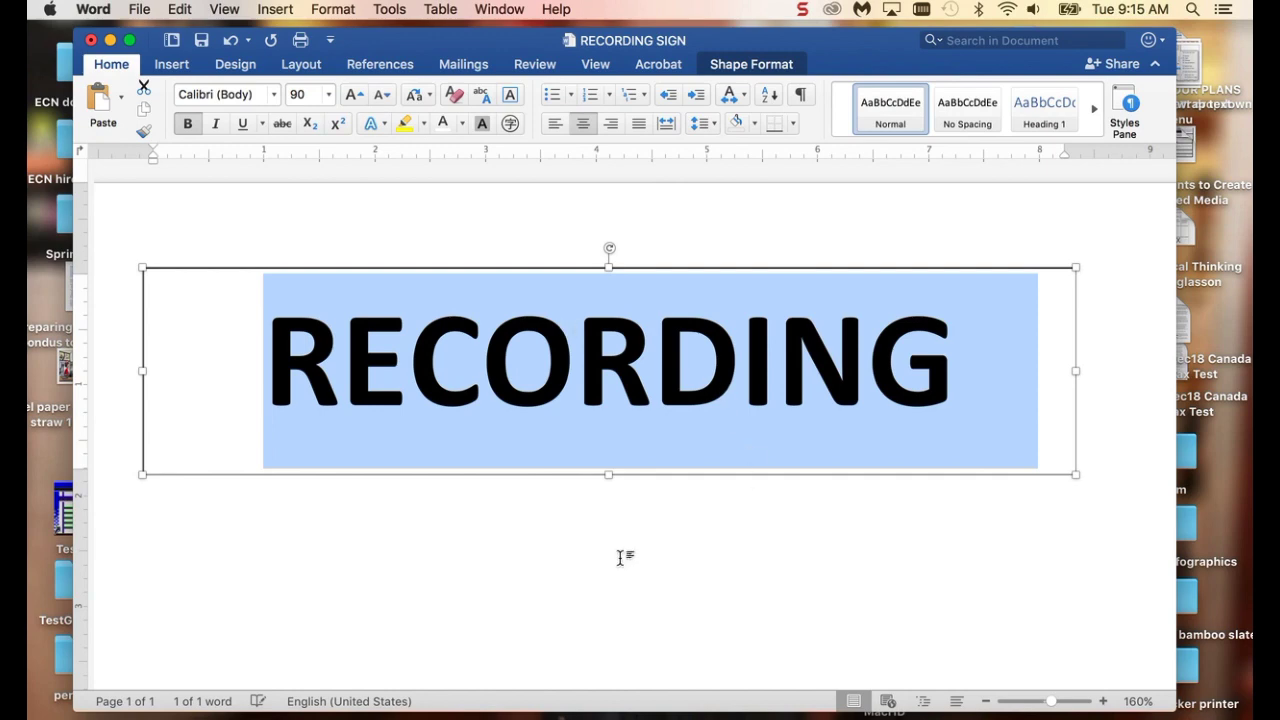
click(594, 590)
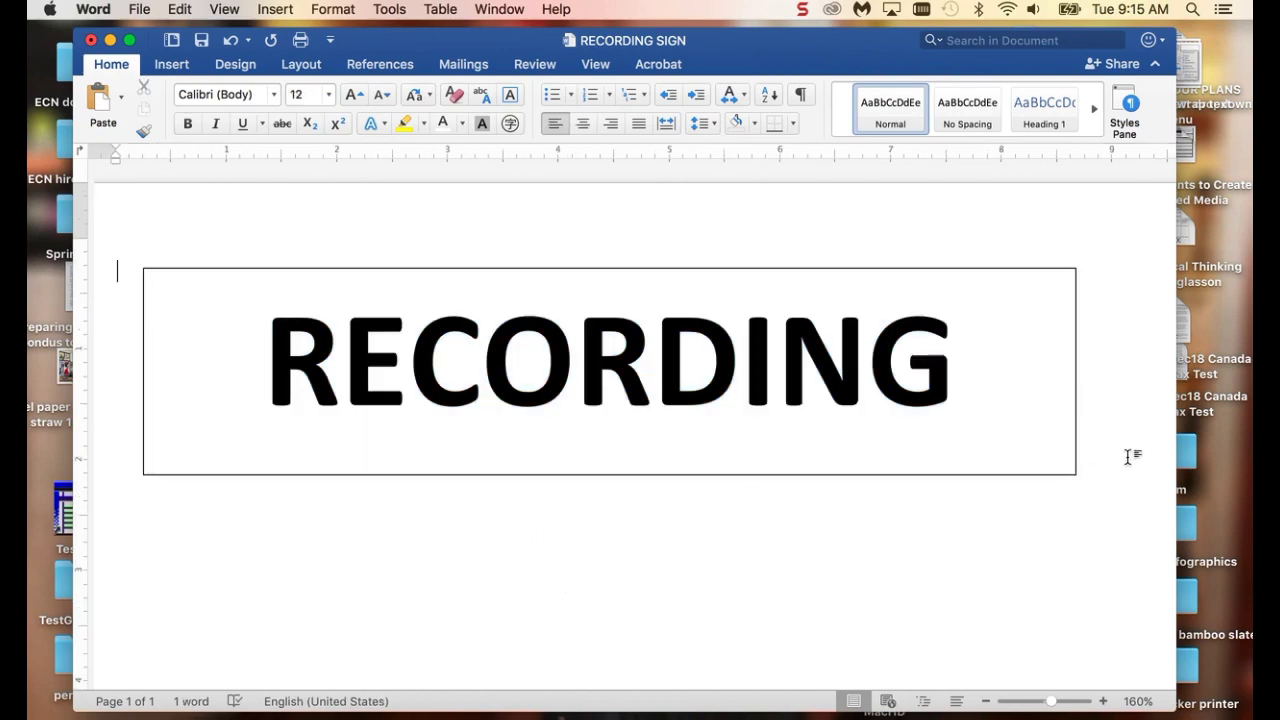
- Below the box, type 'THE DOOOR IS UNLOCKED - COME ON IN AND I'LL BE WITH YOU IN A MOMENT!'
key(Return)
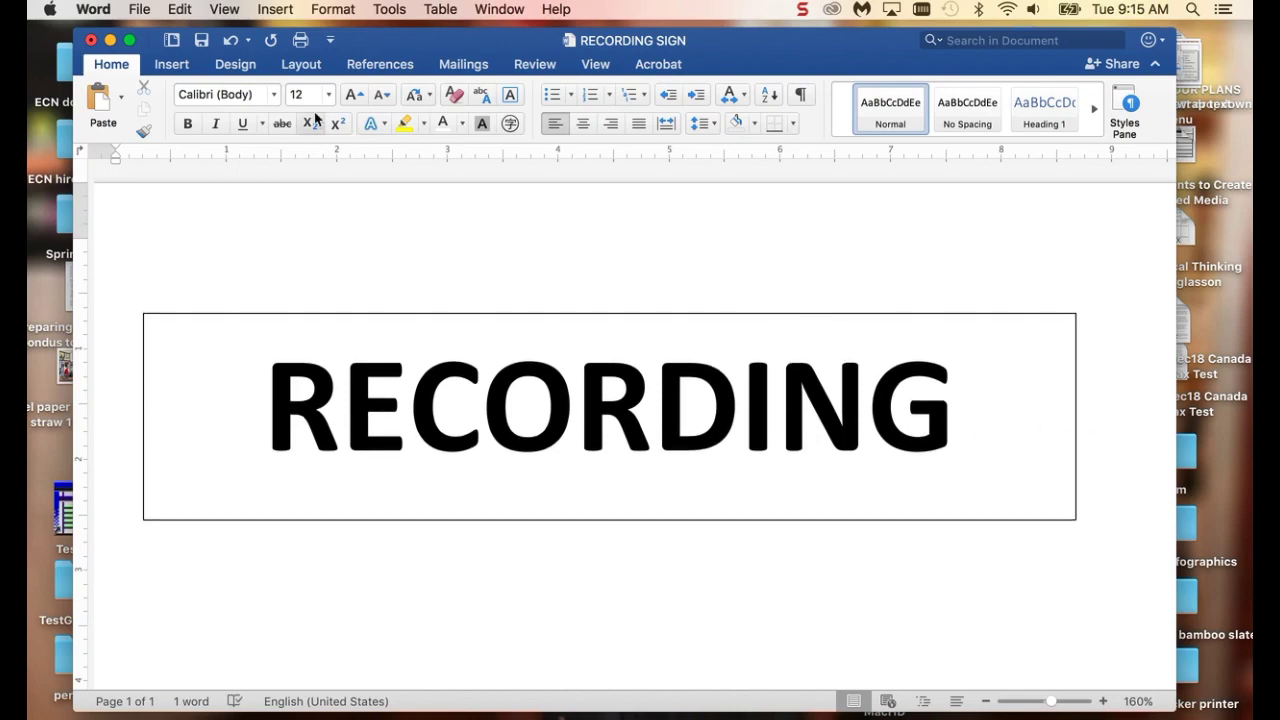
key(BackSpace)
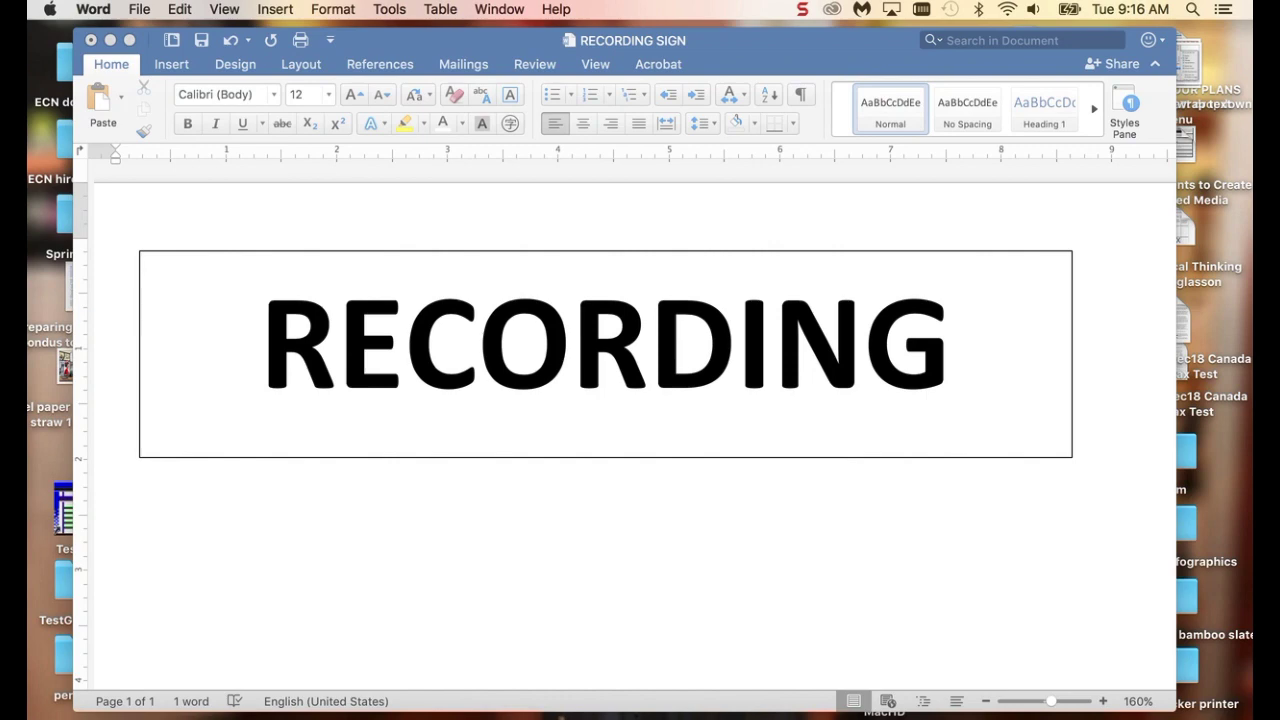
click(184, 497)
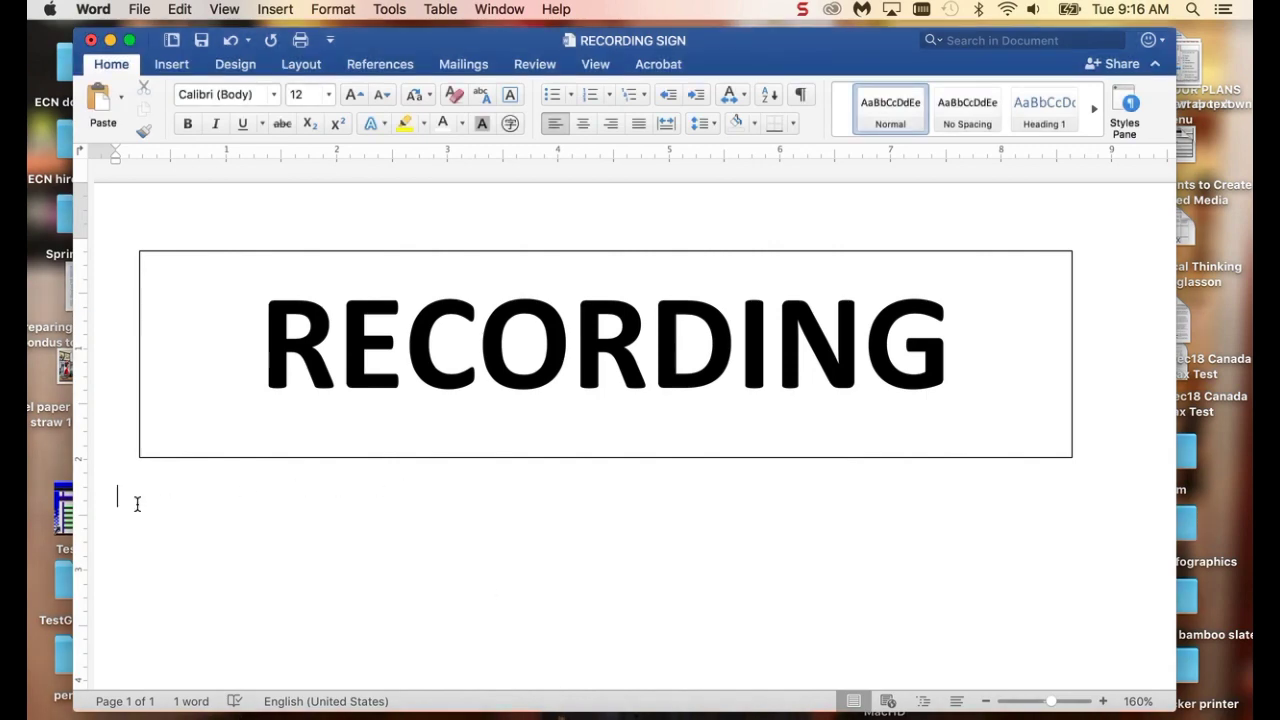
text(THE DOOOR IS UNLOC)
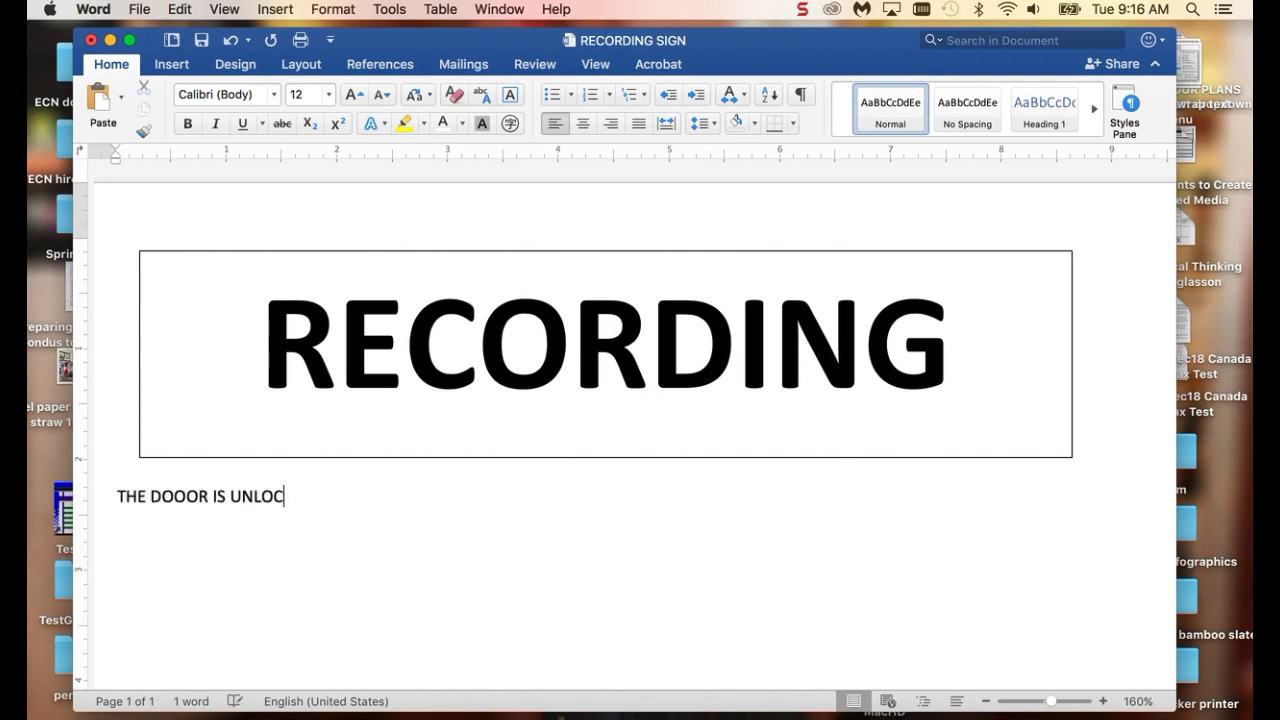
text(KED - COME ON IN)
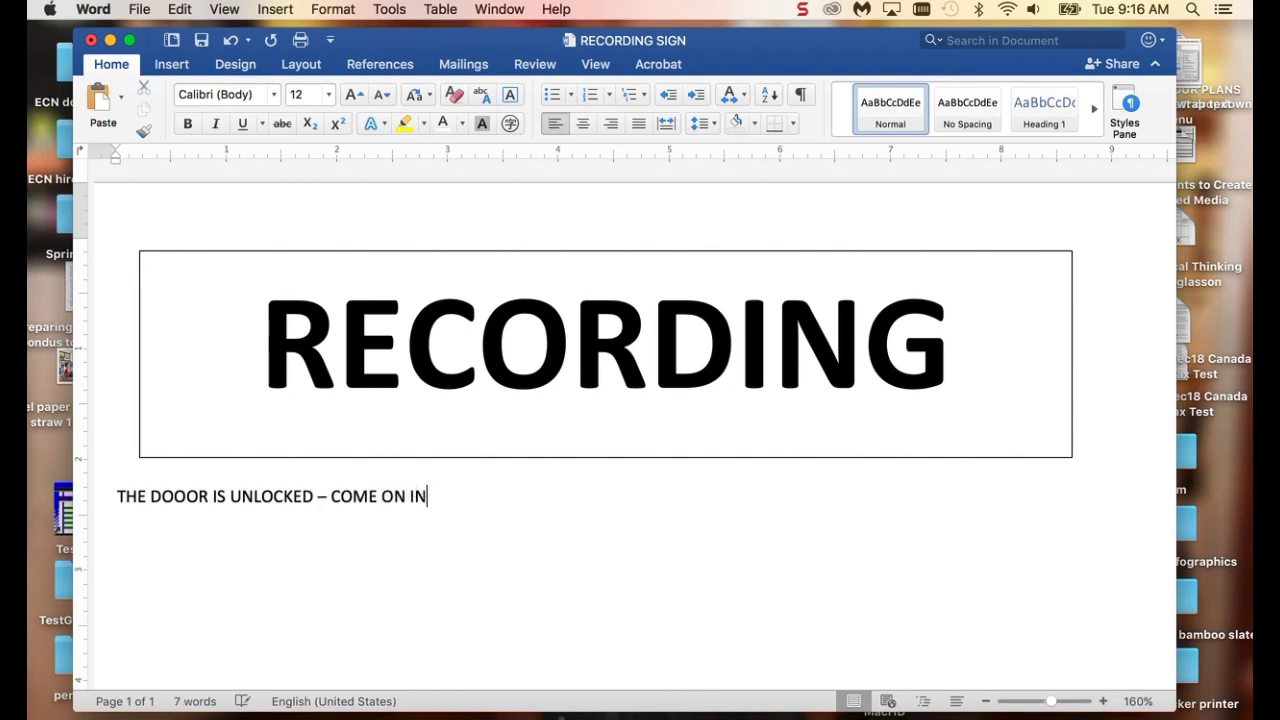
text( AND )
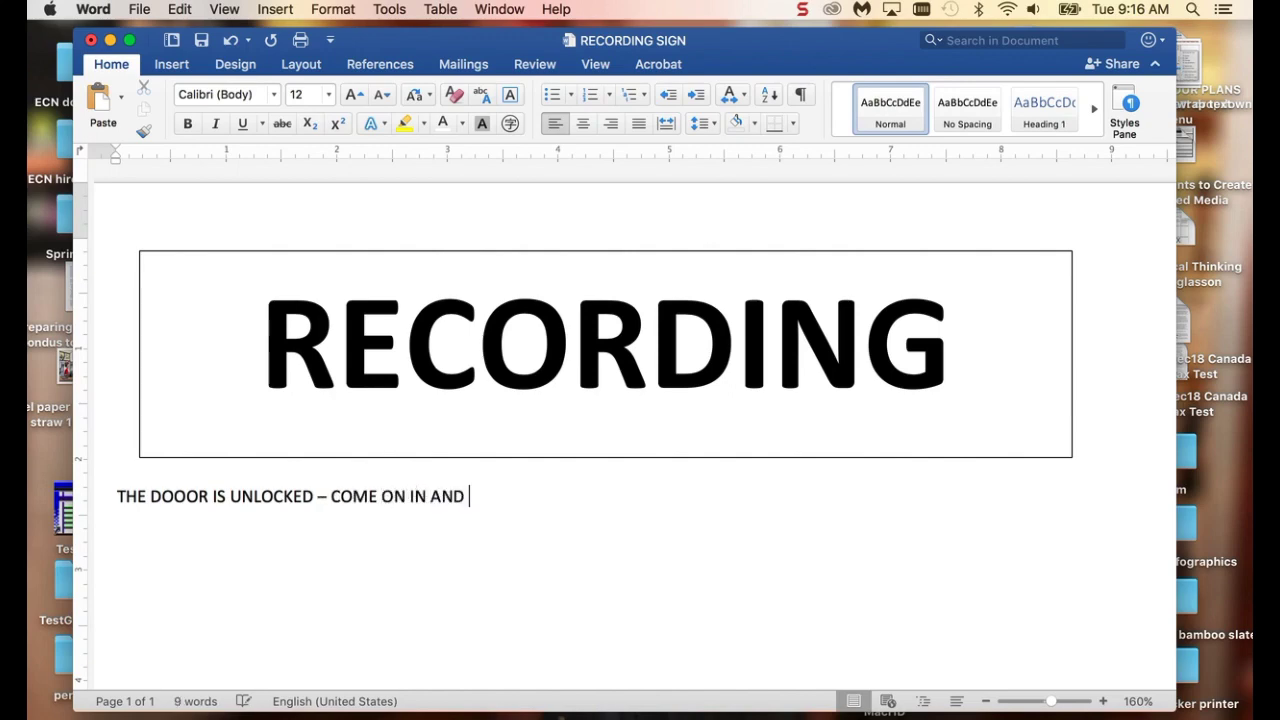
text(I'LL BE WITH YOU)
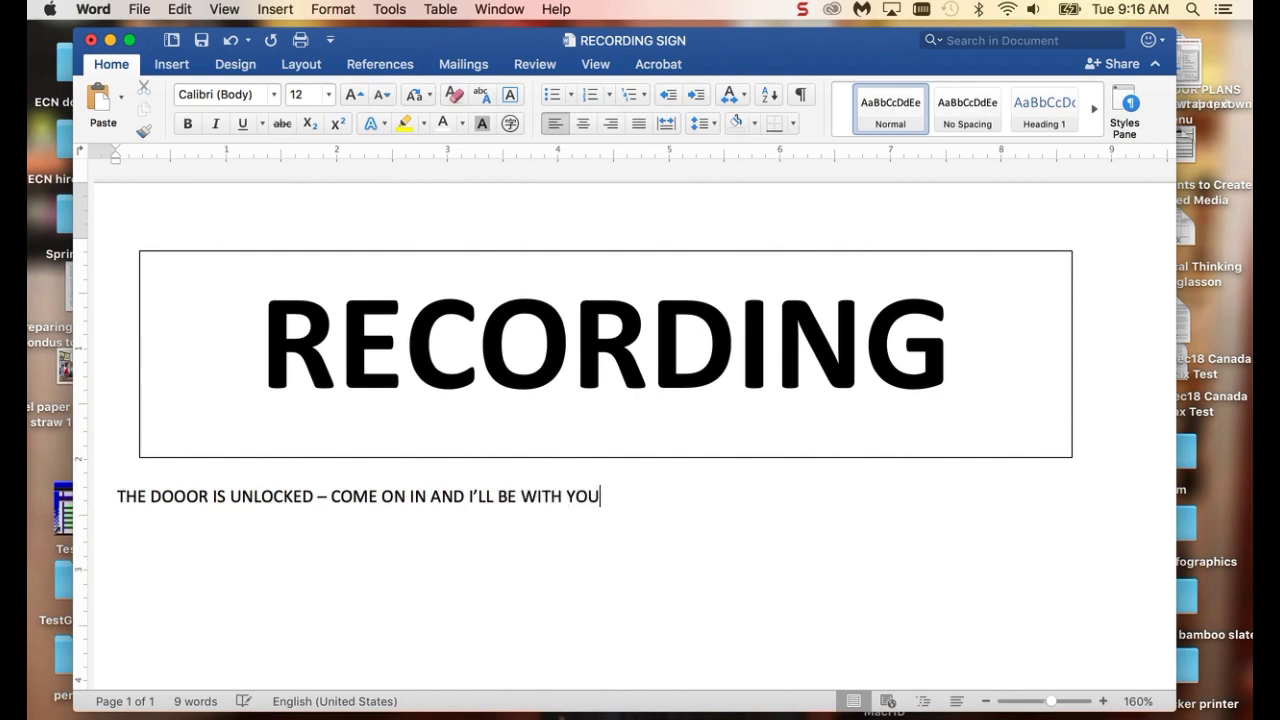
text( IN A MOMENT)
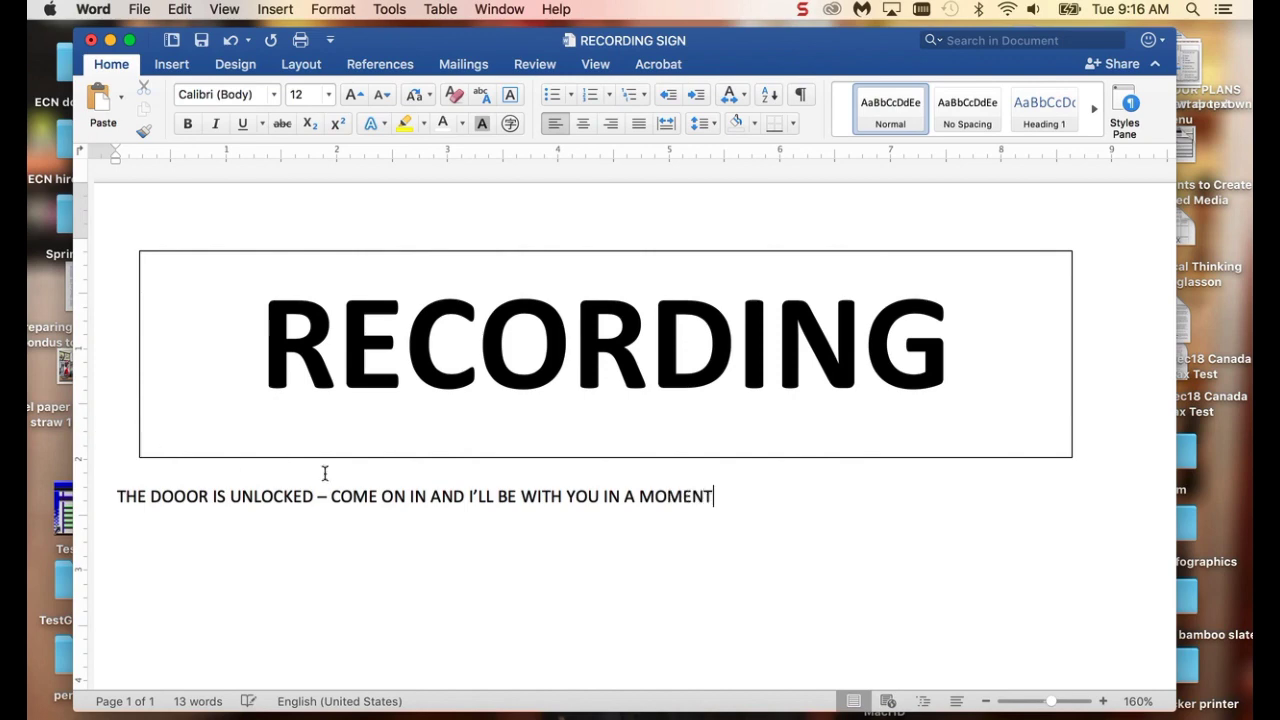
text(!)
- Correct the caption's misspelling DOOOR to DOOR
drag(746, 505, 422, 462)
click(174, 496)
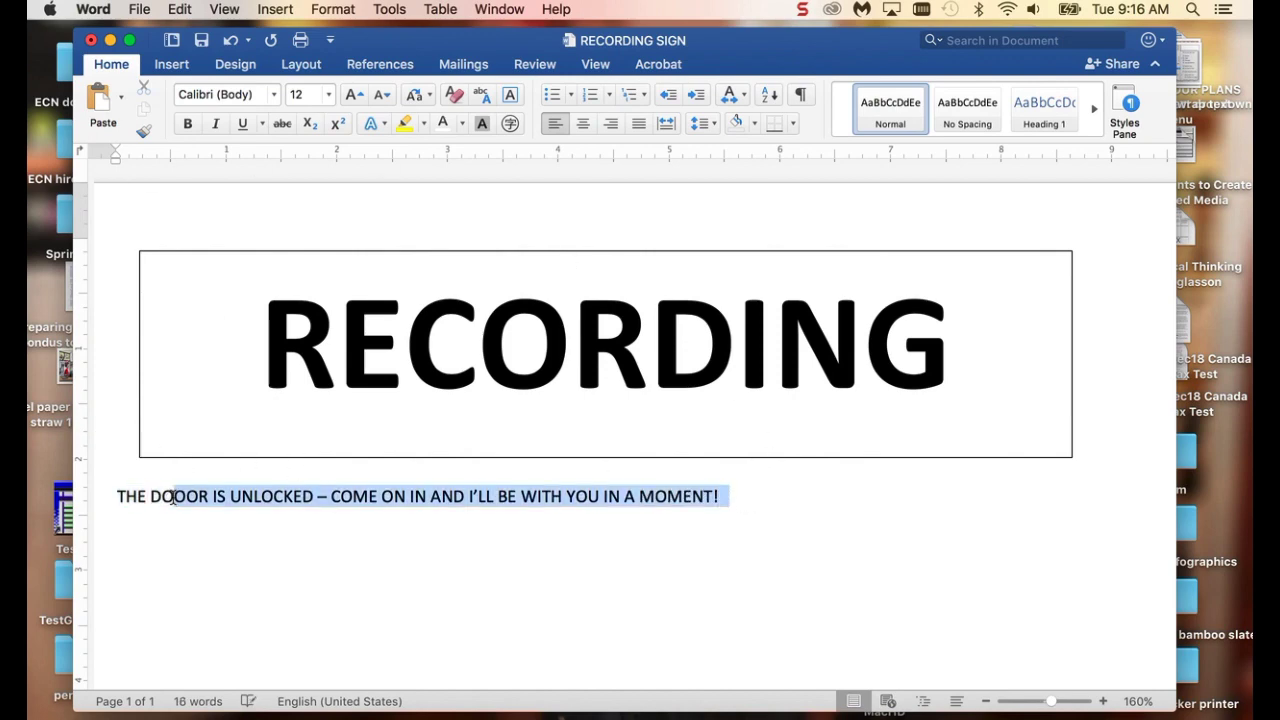
key(BackSpace)
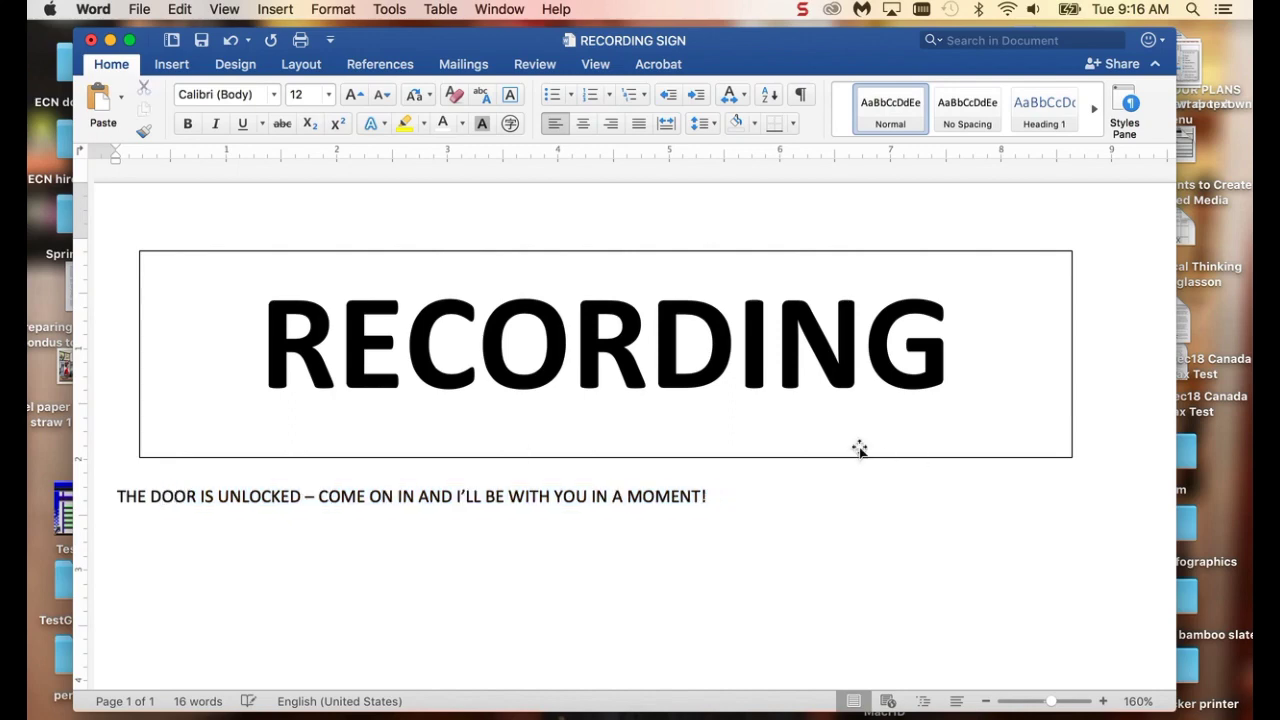
- Centre the caption line and enlarge it to 28 point
drag(732, 504, 106, 488)
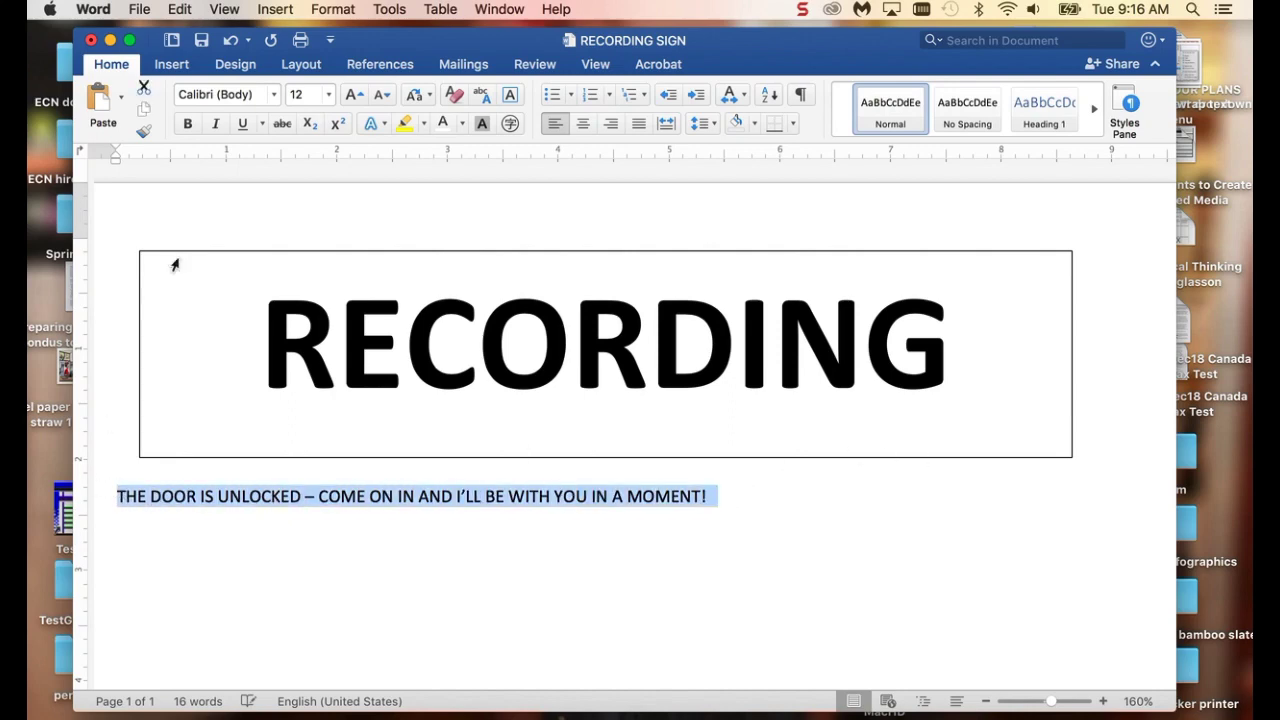
click(583, 123)
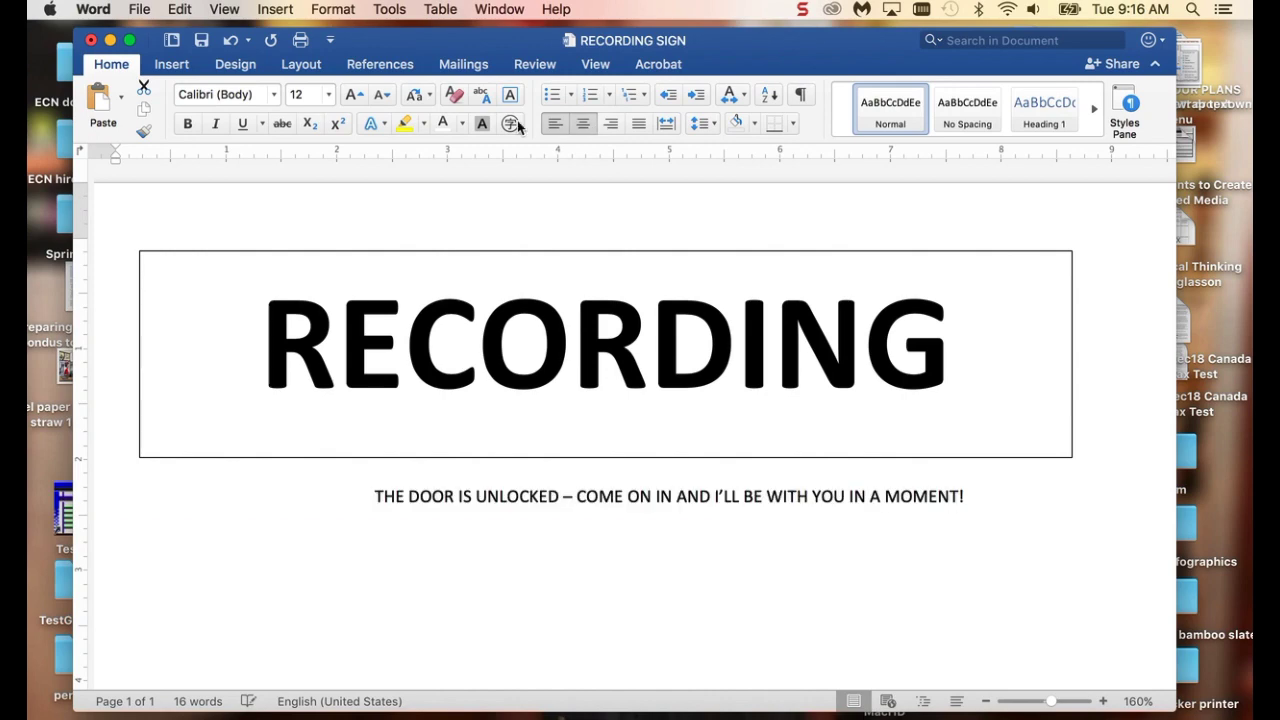
click(354, 95)
click(354, 95)
click(354, 95)
click(354, 95)
click(354, 95)
click(354, 95)
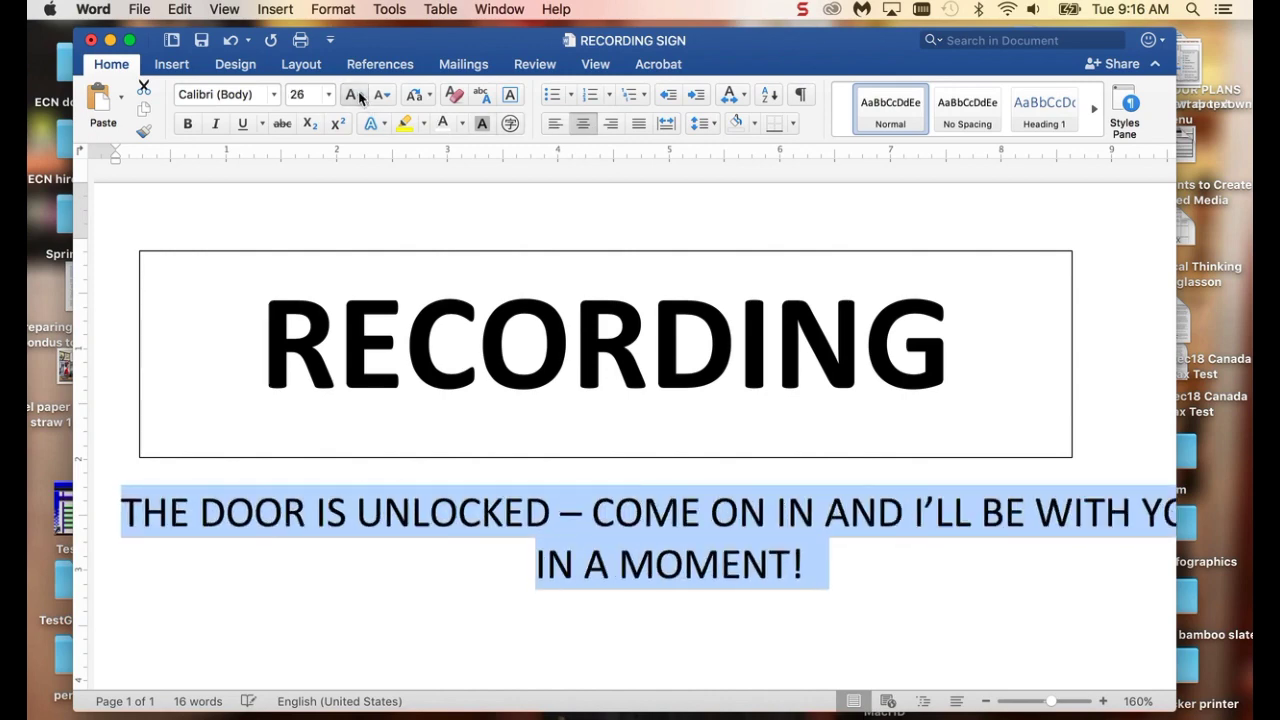
click(354, 95)
click(354, 95)
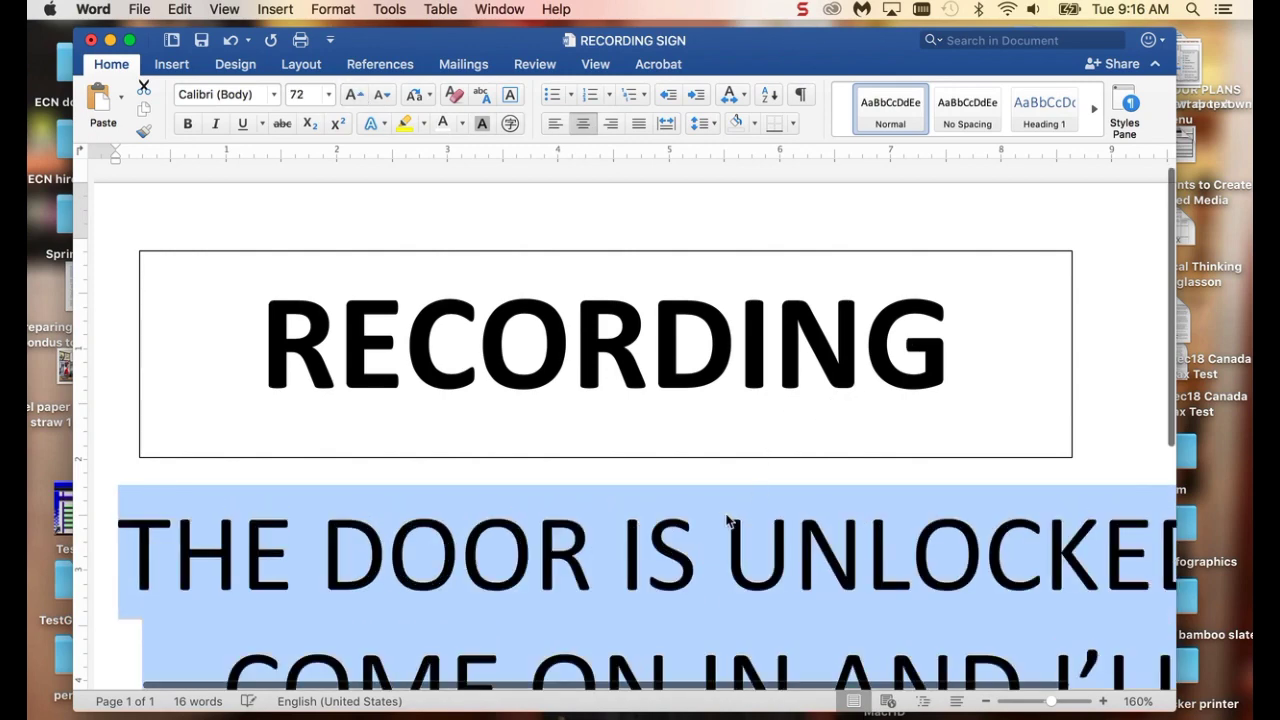
click(382, 94)
click(382, 94)
click(382, 94)
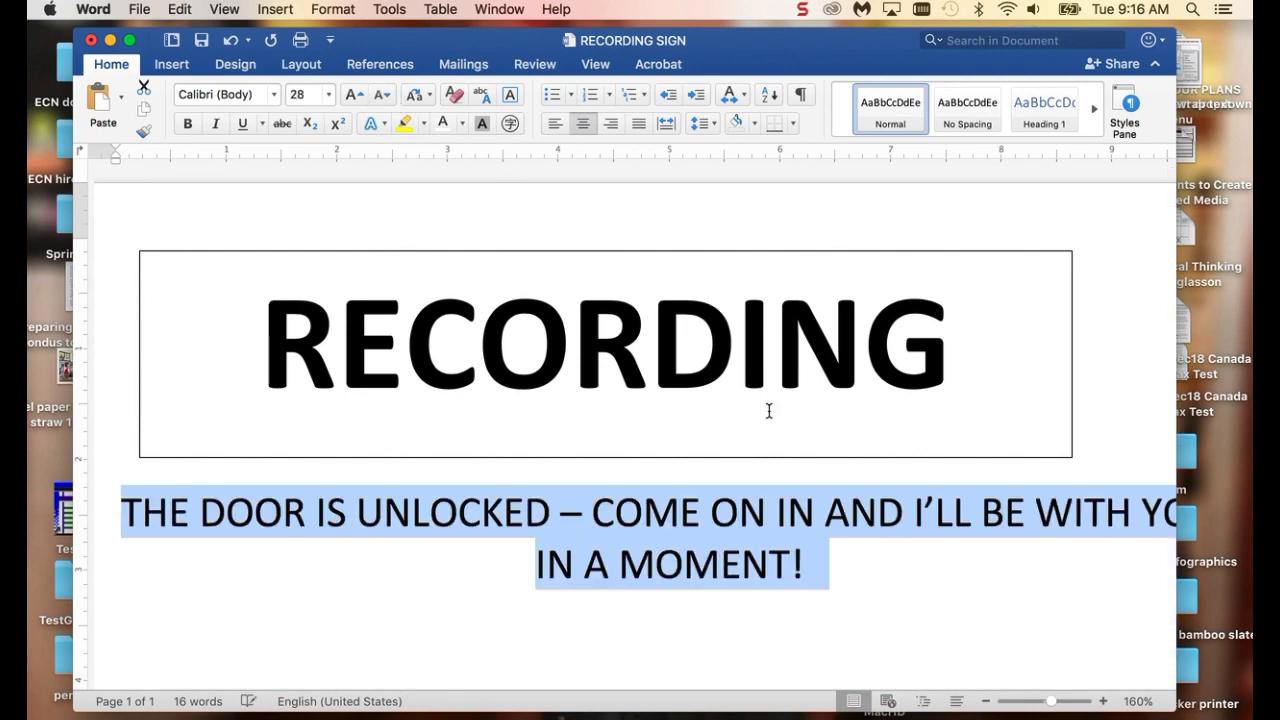
- Zoom out to 120% so the whole sign is visible
click(931, 564)
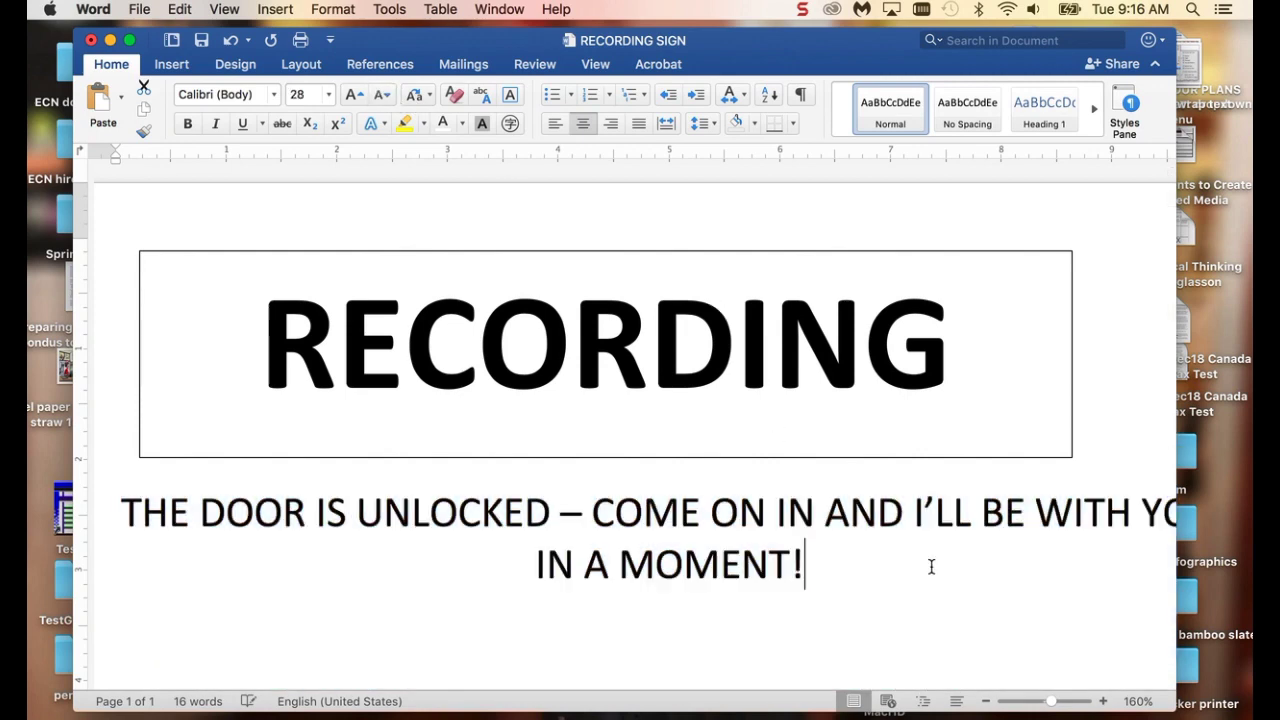
click(985, 702)
click(985, 702)
click(985, 702)
click(985, 702)
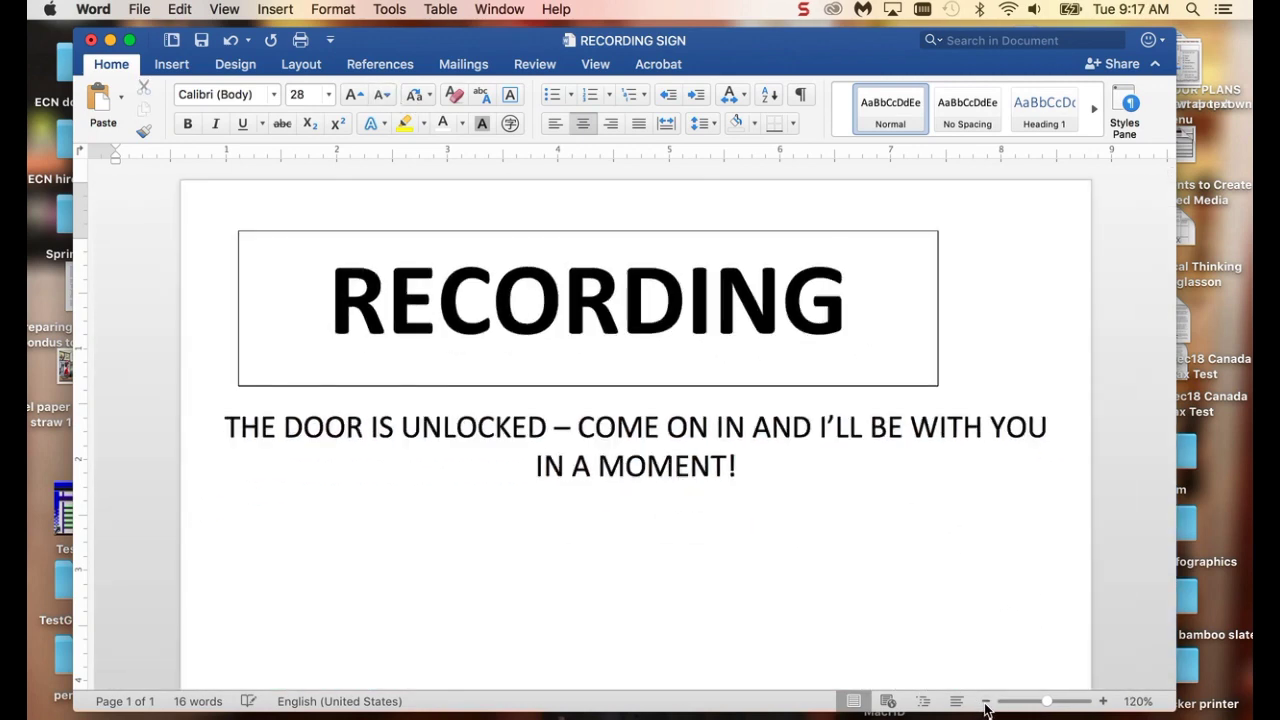
- Widen the RECORDING text box to the right and left, then reselect the box
click(886, 231)
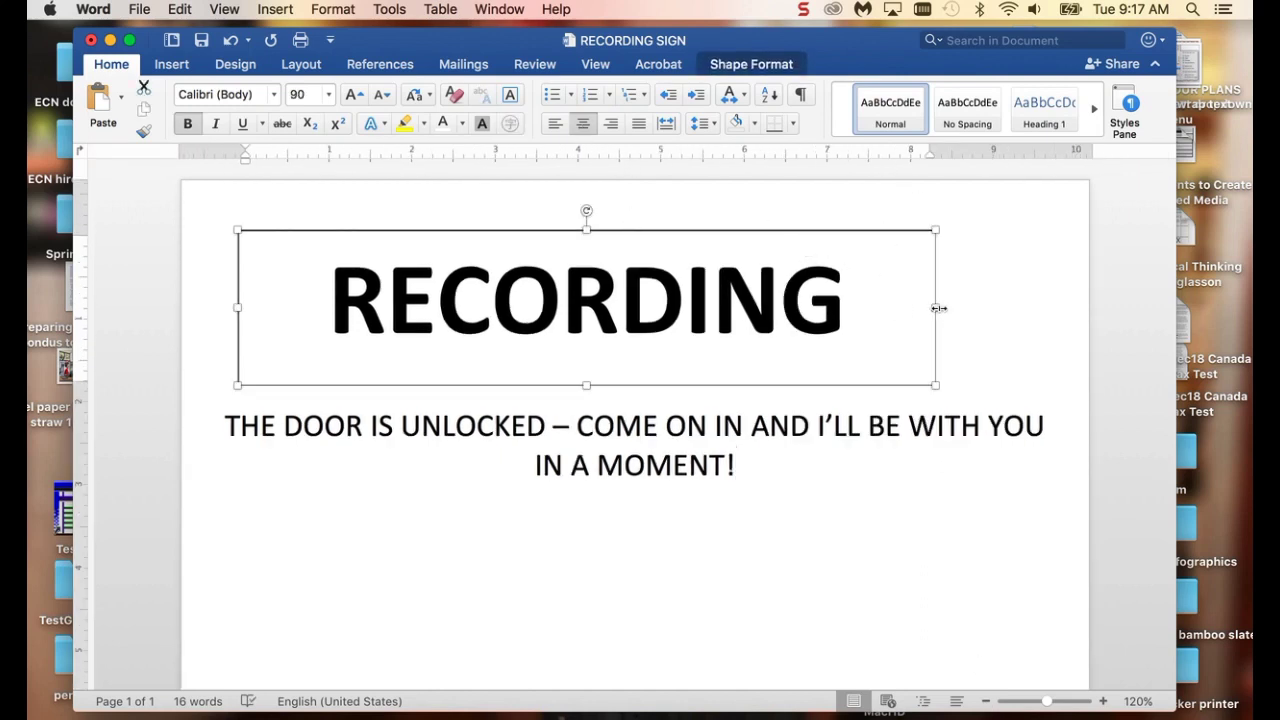
drag(935, 307, 1033, 308)
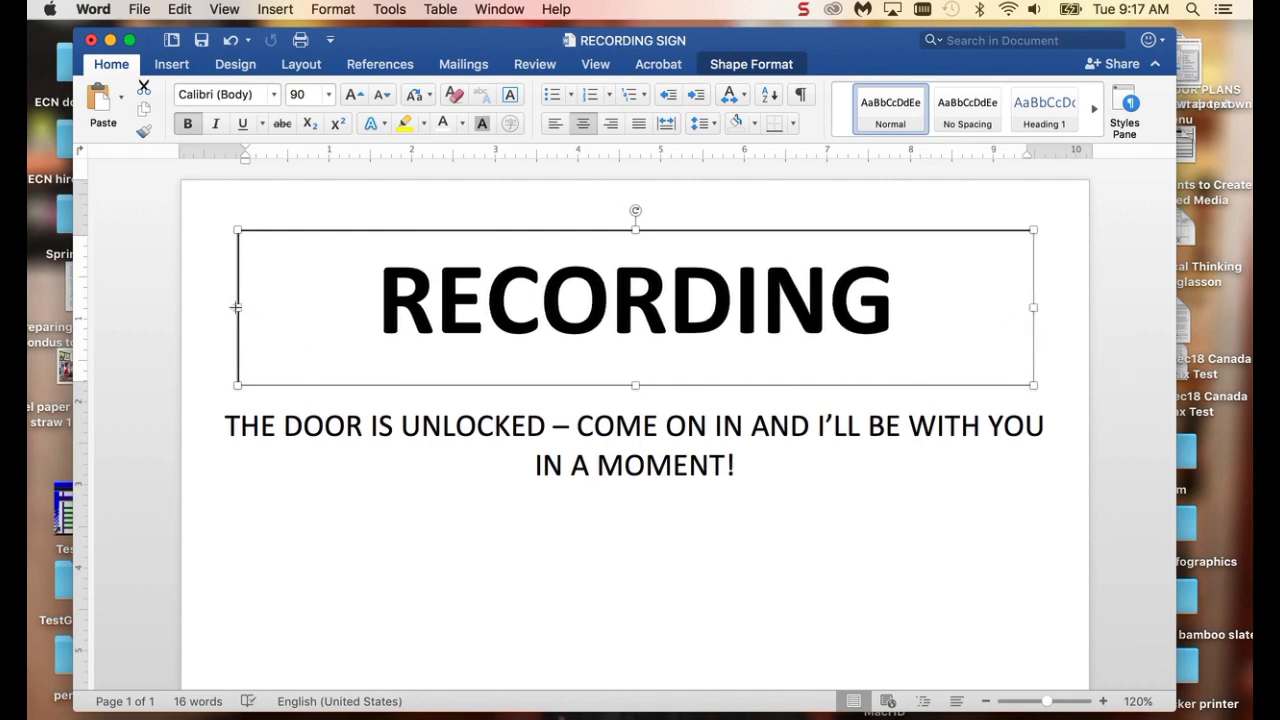
drag(233, 307, 226, 307)
click(445, 302)
click(331, 324)
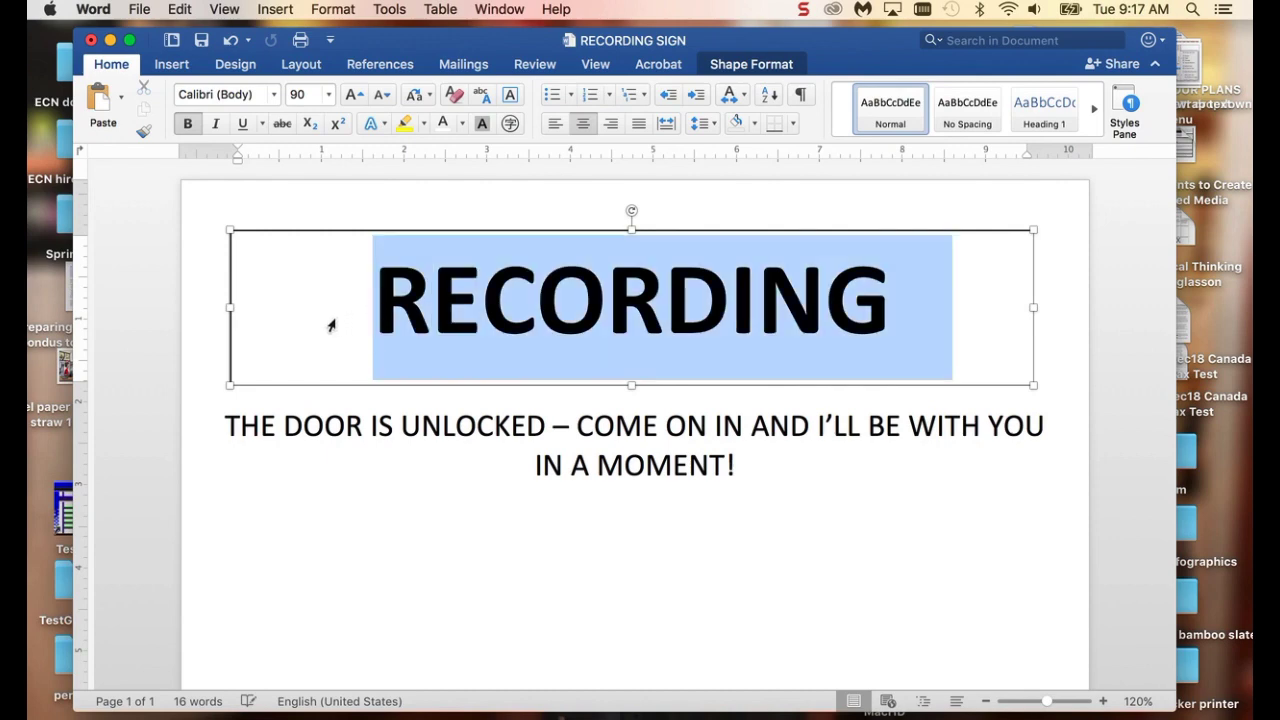
click(231, 259)
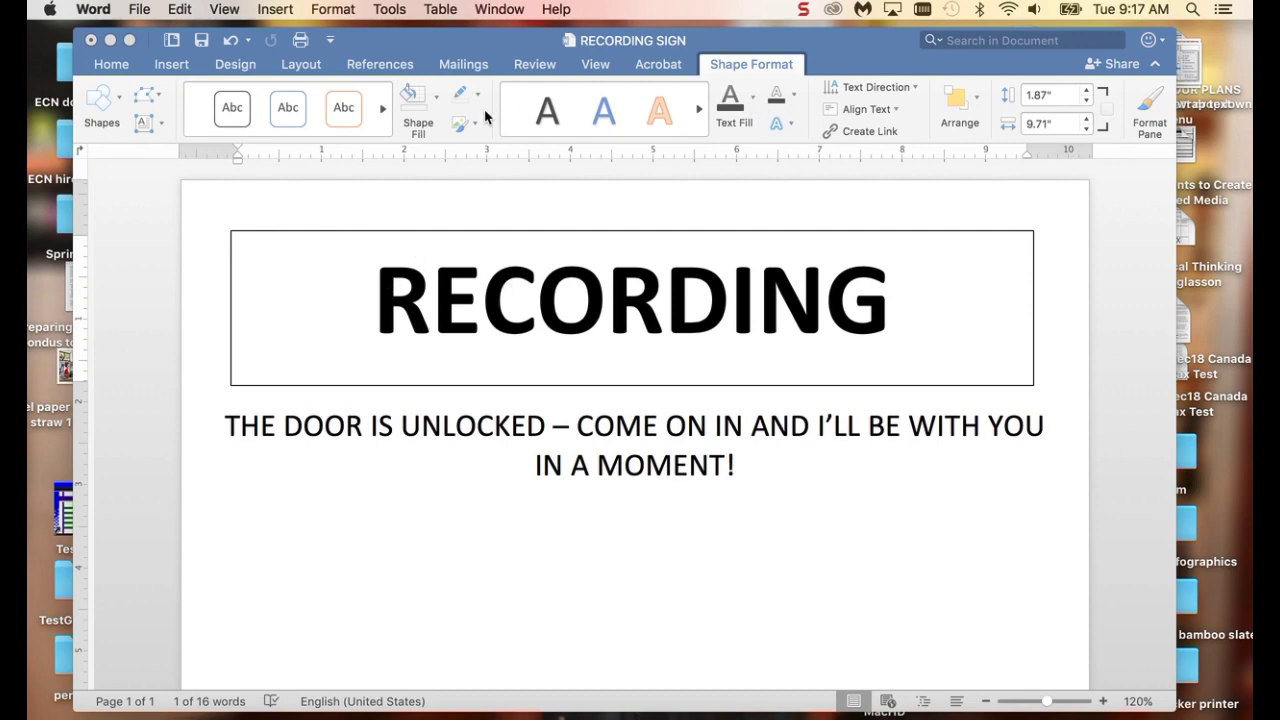
- Give the RECORDING text box a solid red shape fill
click(436, 97)
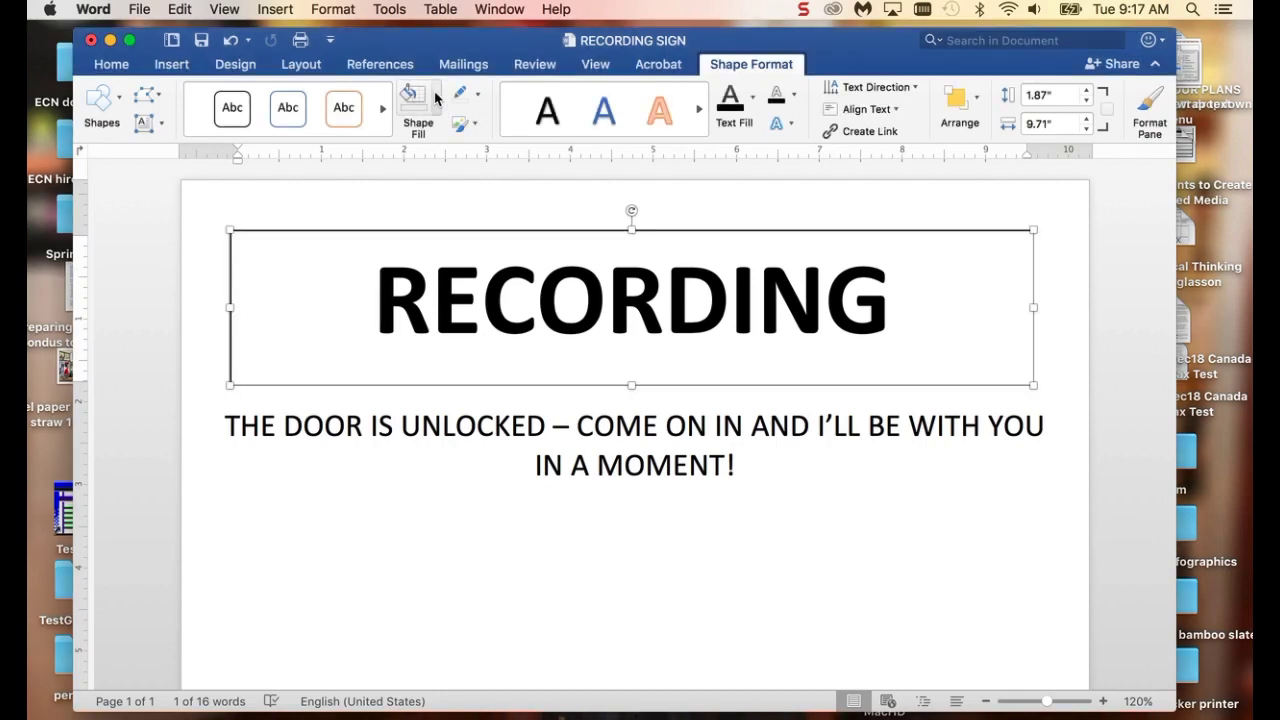
click(437, 97)
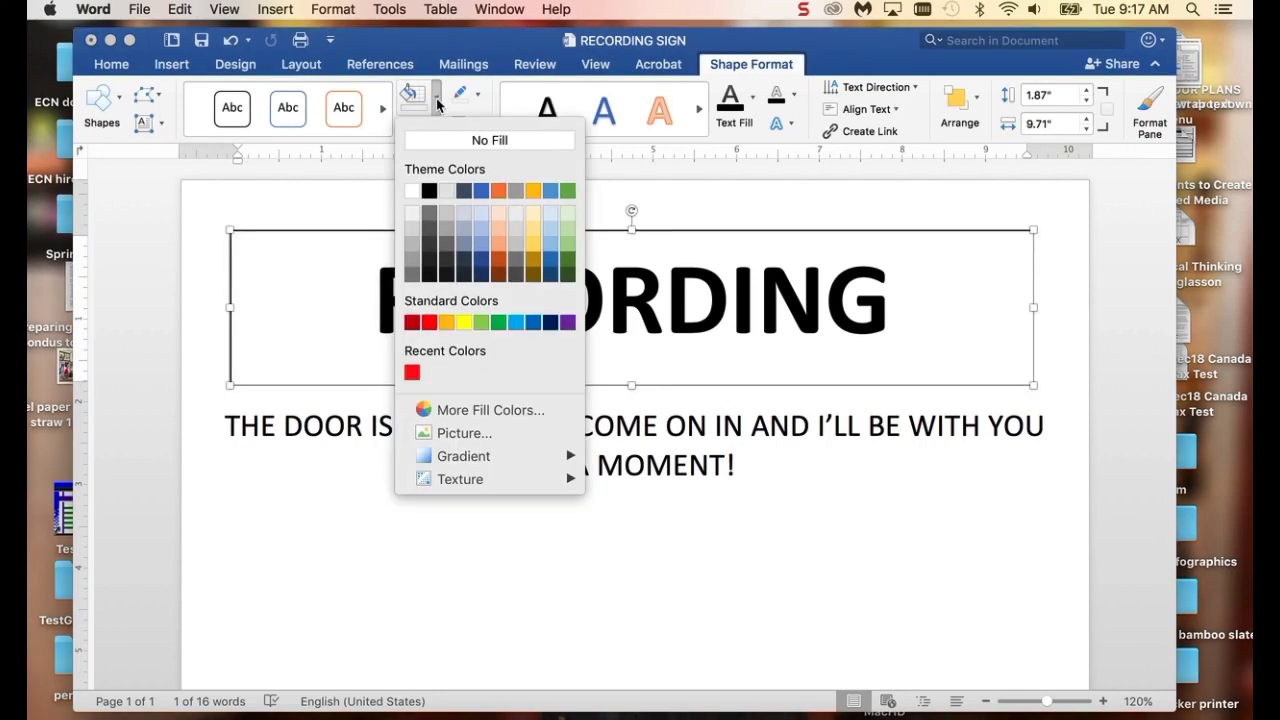
click(429, 322)
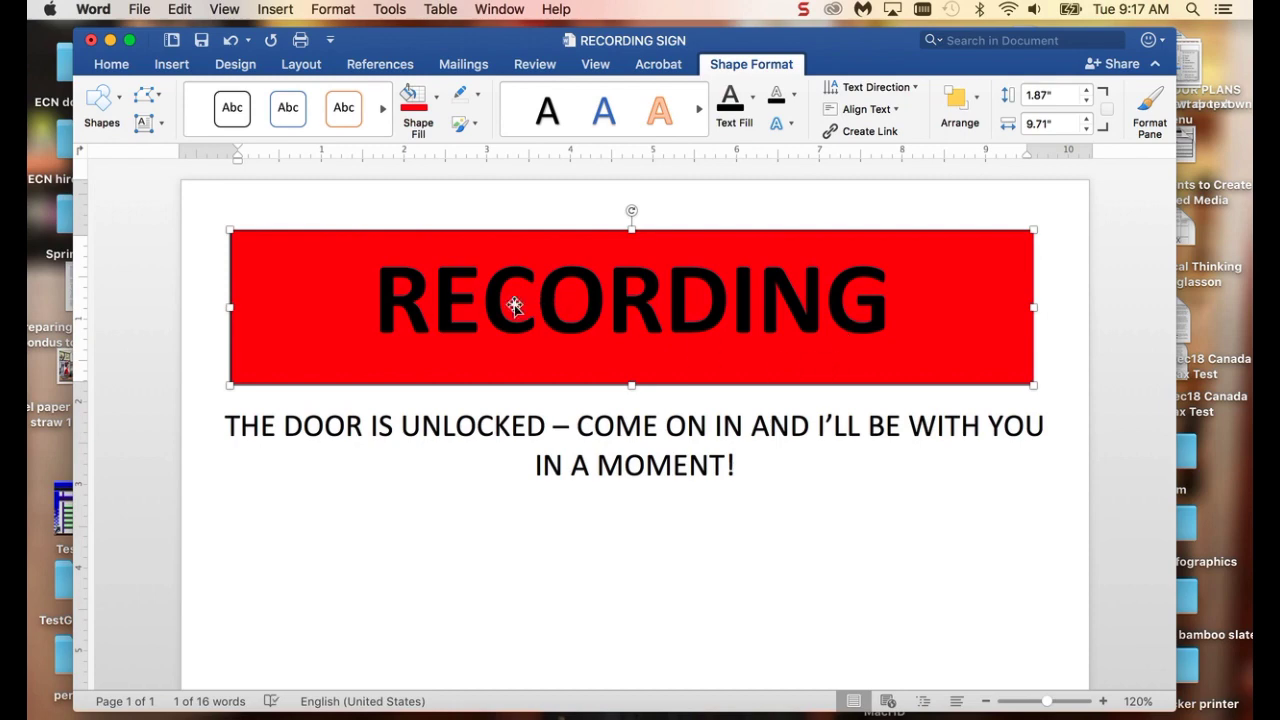
- Select the word RECORDING and bring up its text colour choices
click(496, 301)
key(Home)
drag(491, 298, 926, 290)
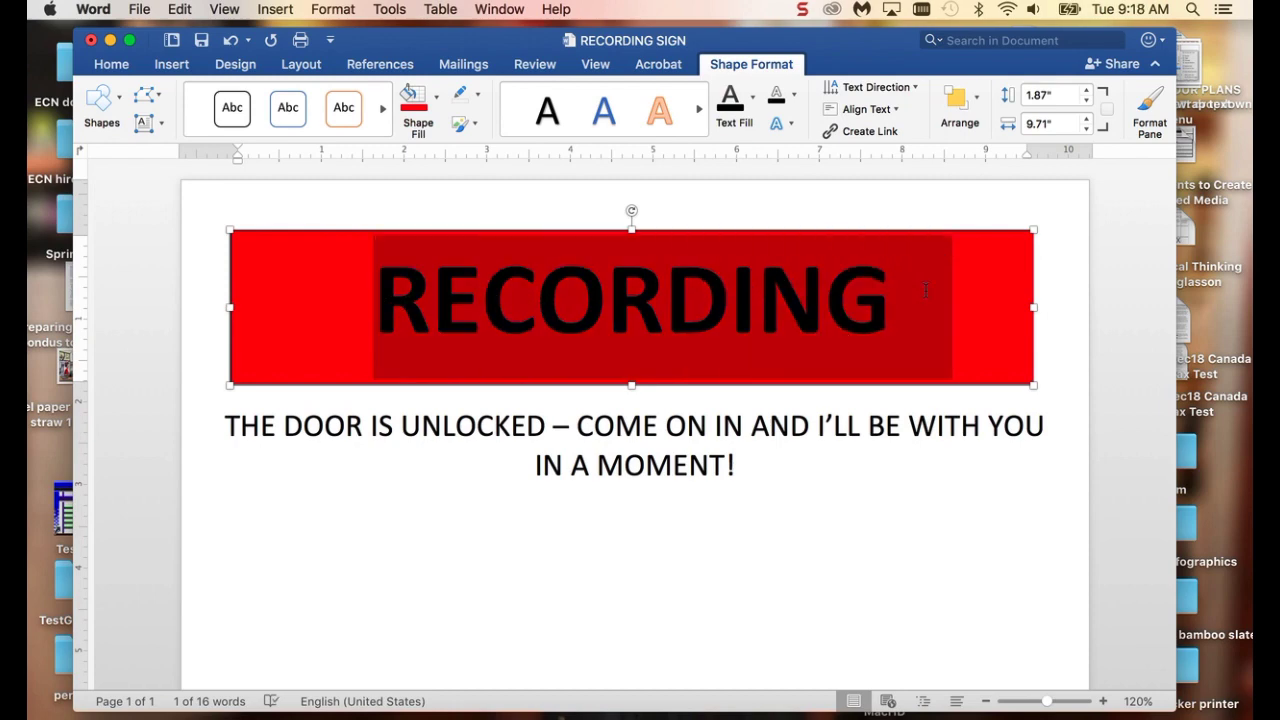
click(792, 123)
click(749, 103)
click(752, 100)
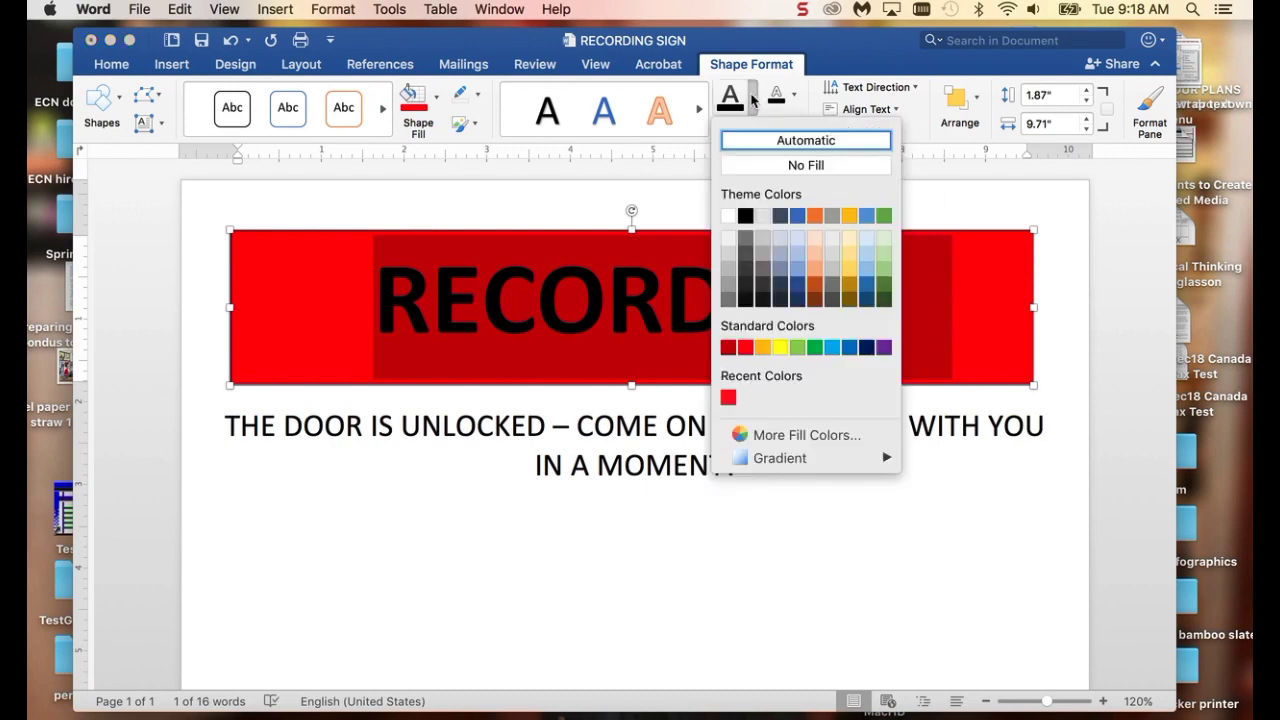
- Make the RECORDING lettering white and give it an outer shadow preset
click(728, 216)
click(825, 508)
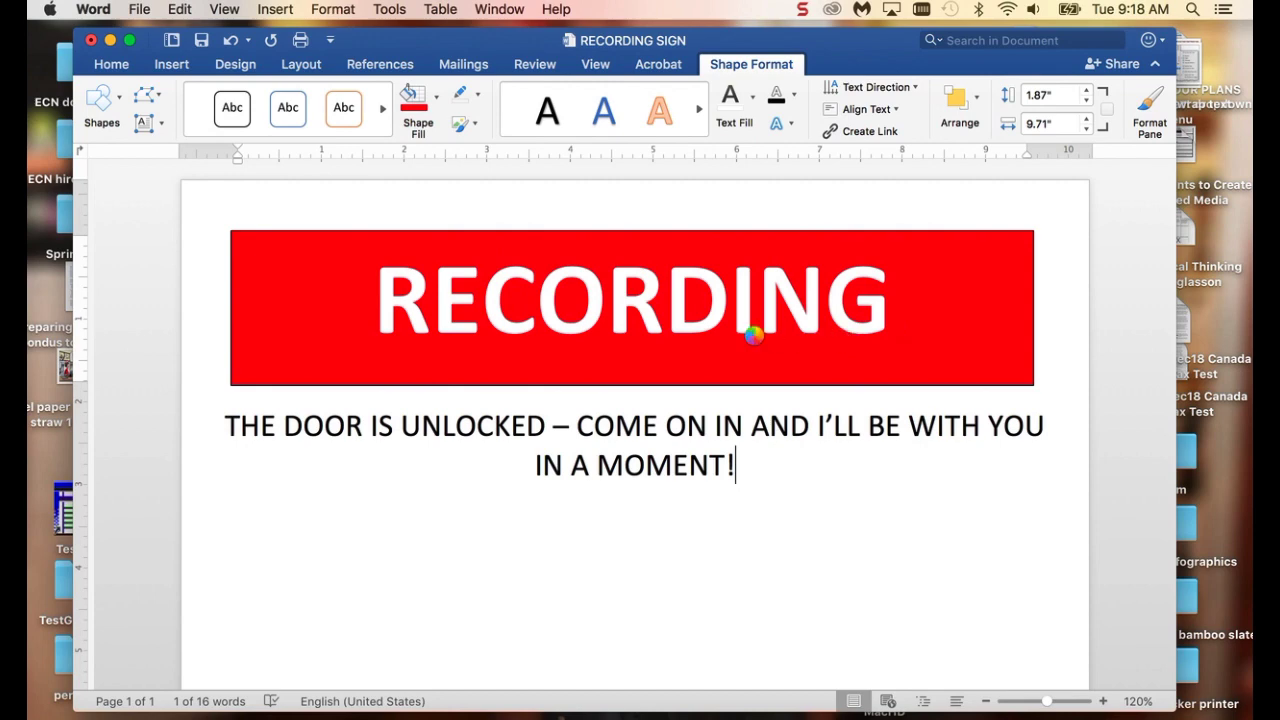
click(792, 124)
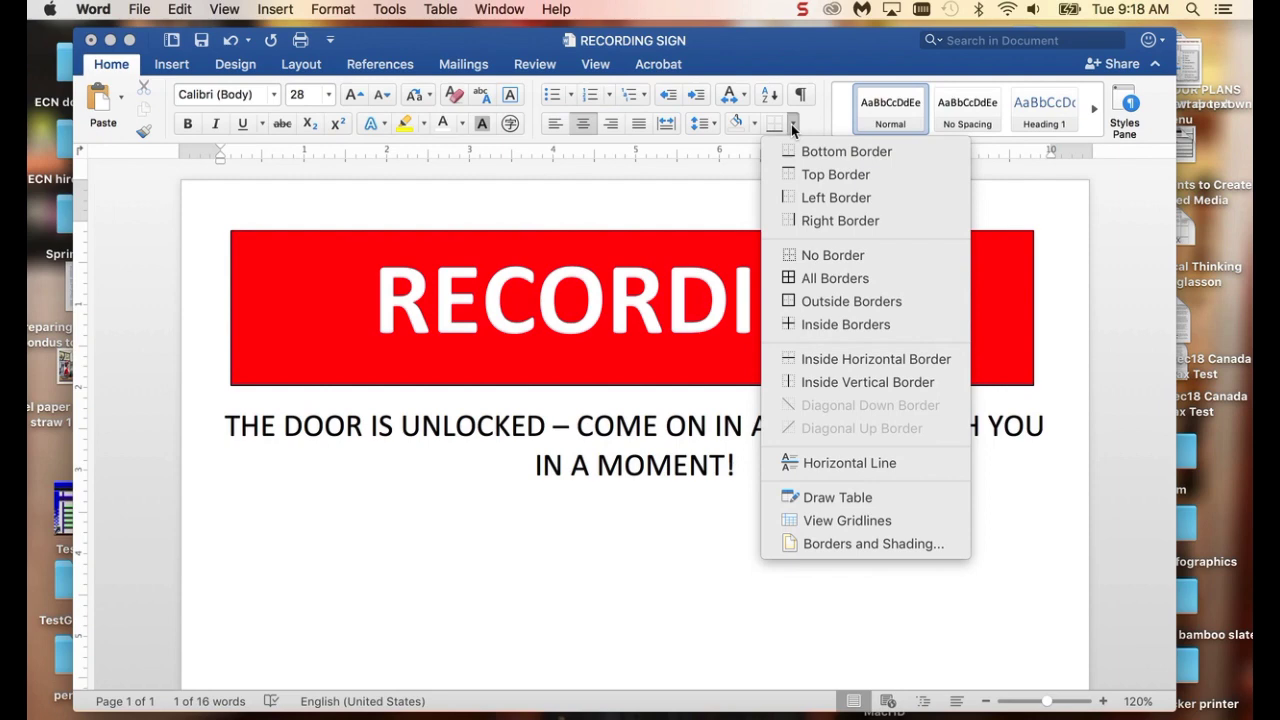
click(708, 196)
click(792, 124)
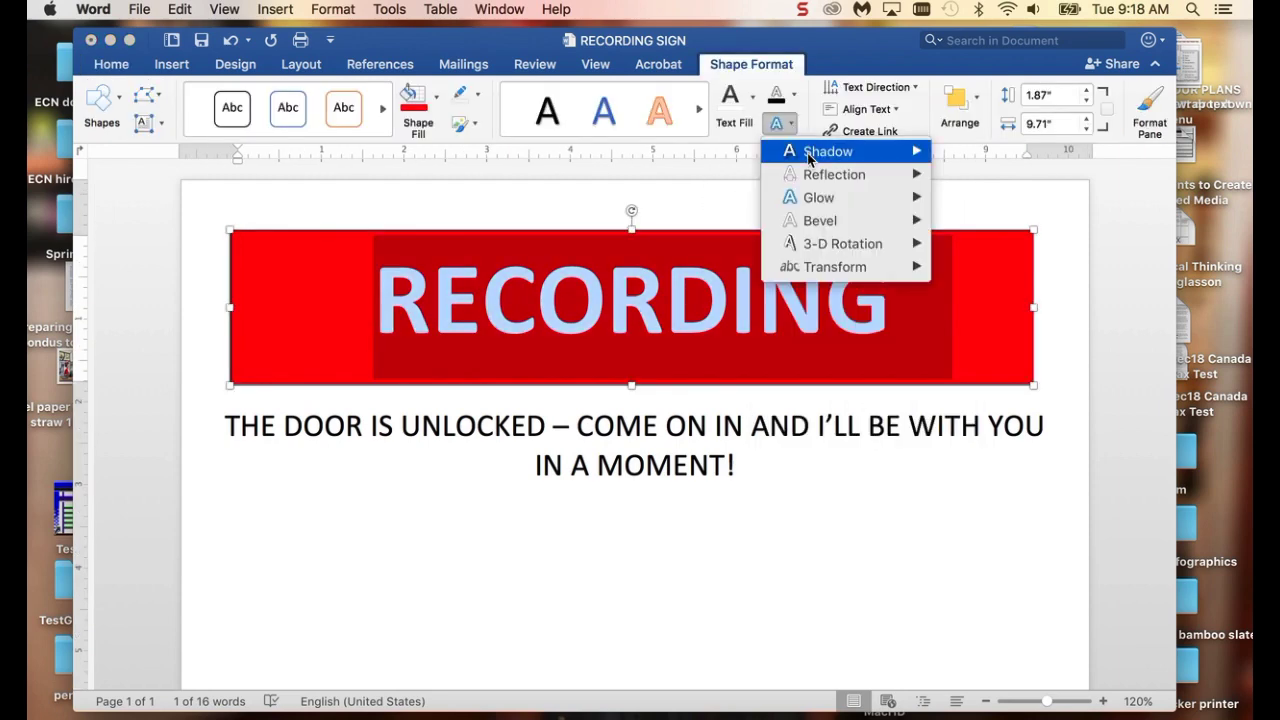
mouse_move(818, 160)
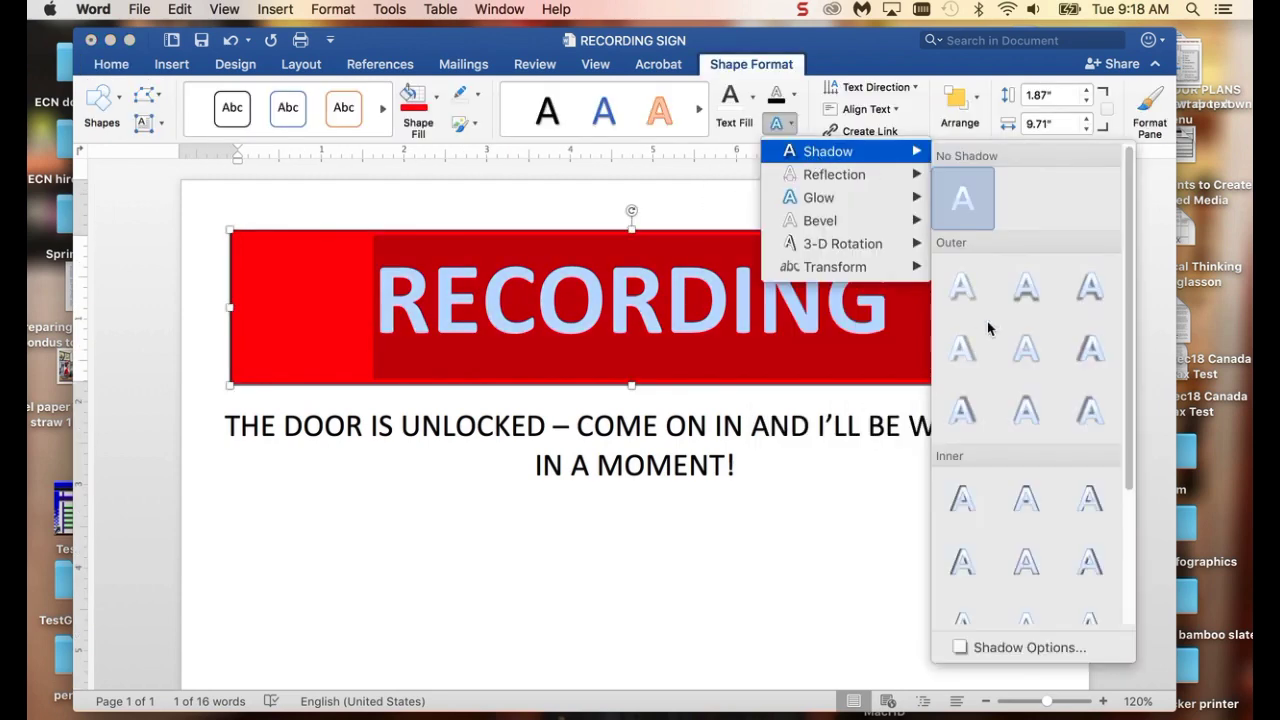
click(1026, 288)
- Select RECORDING and apply a gold glow to the lettering
click(773, 515)
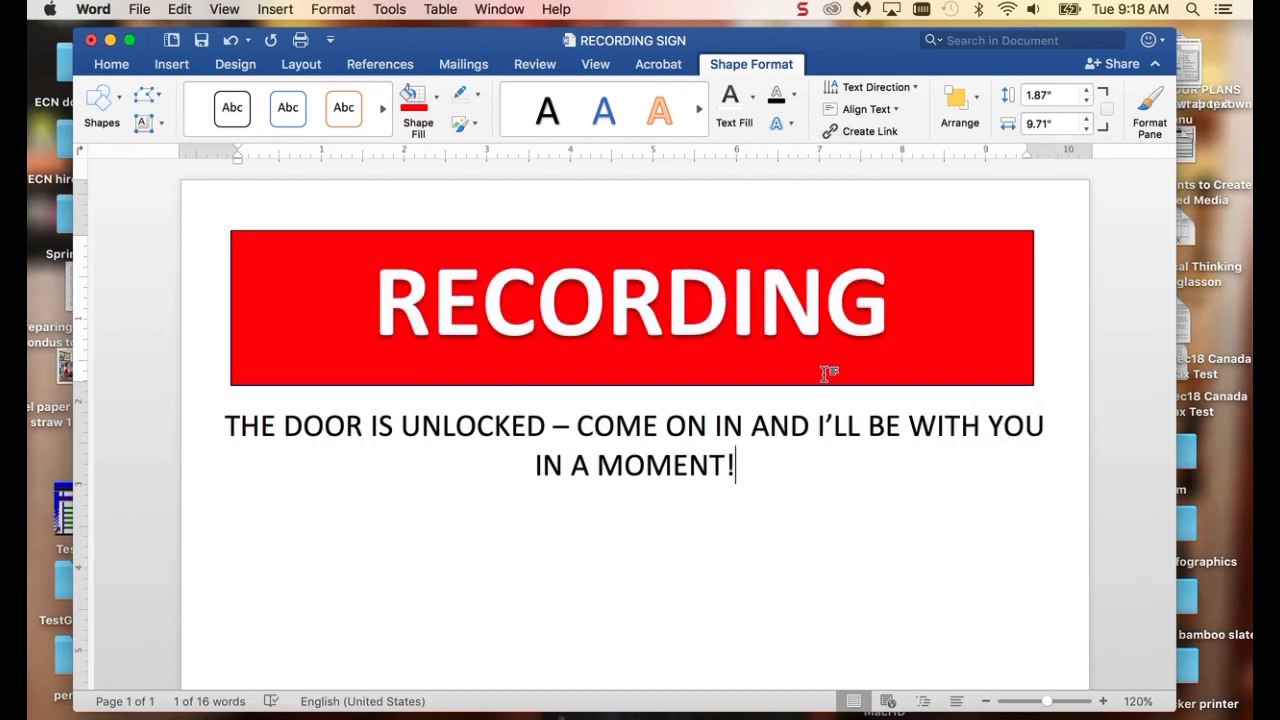
click(393, 296)
click(393, 296)
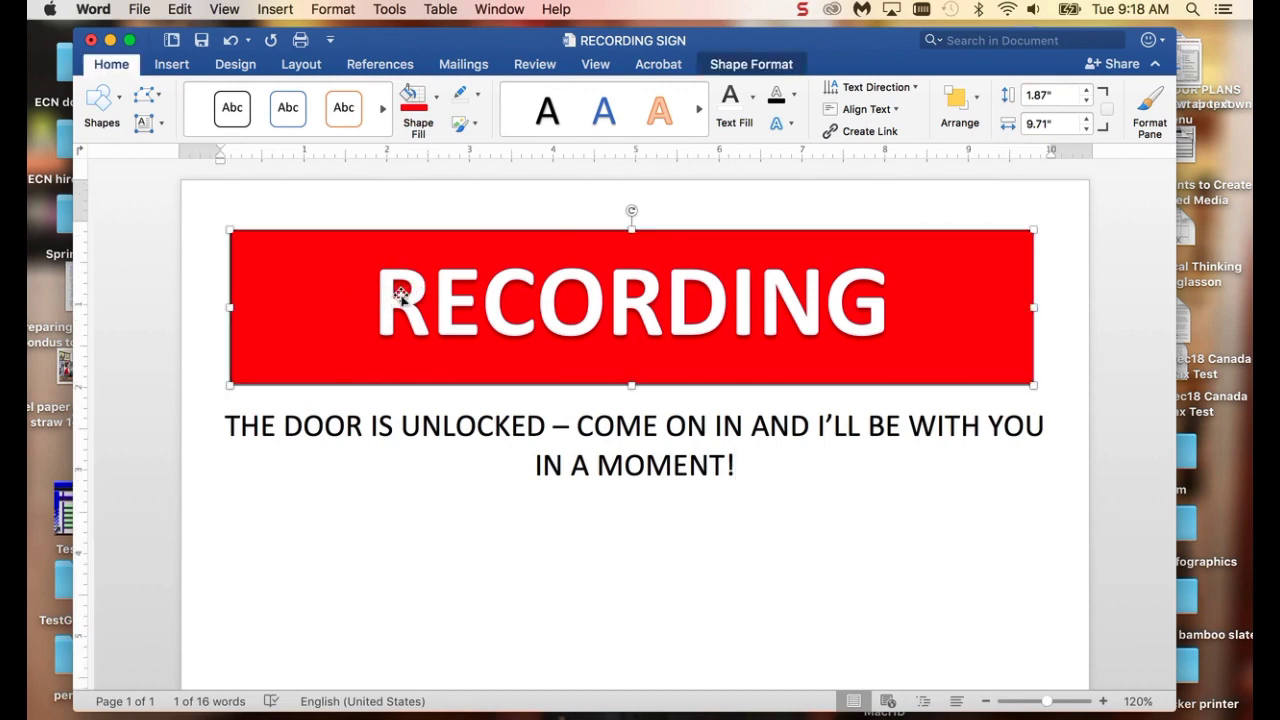
drag(382, 300, 888, 320)
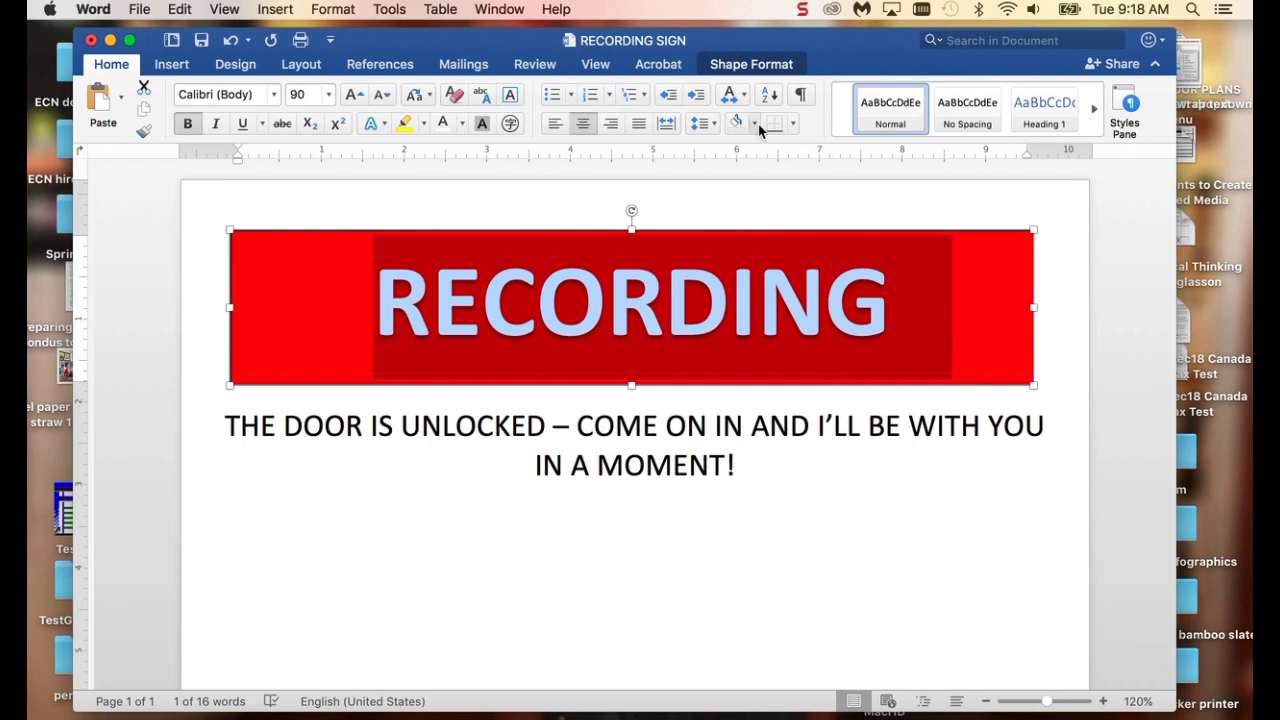
click(745, 66)
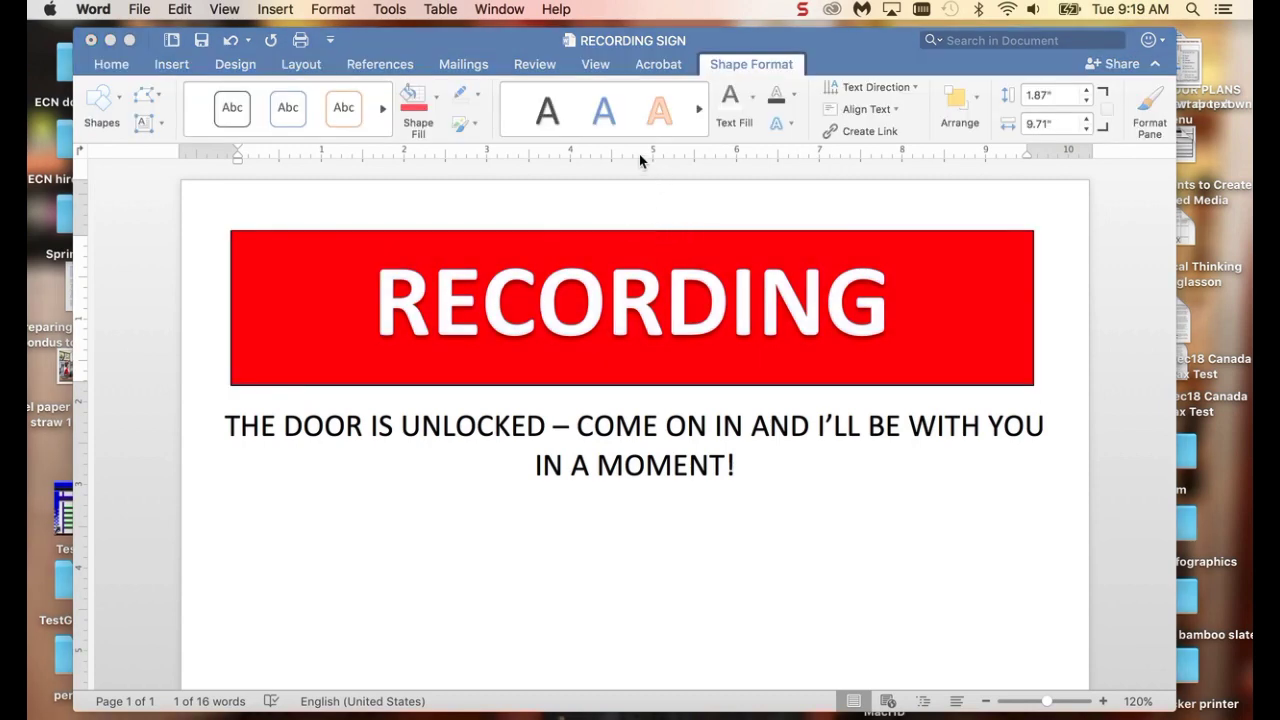
click(793, 126)
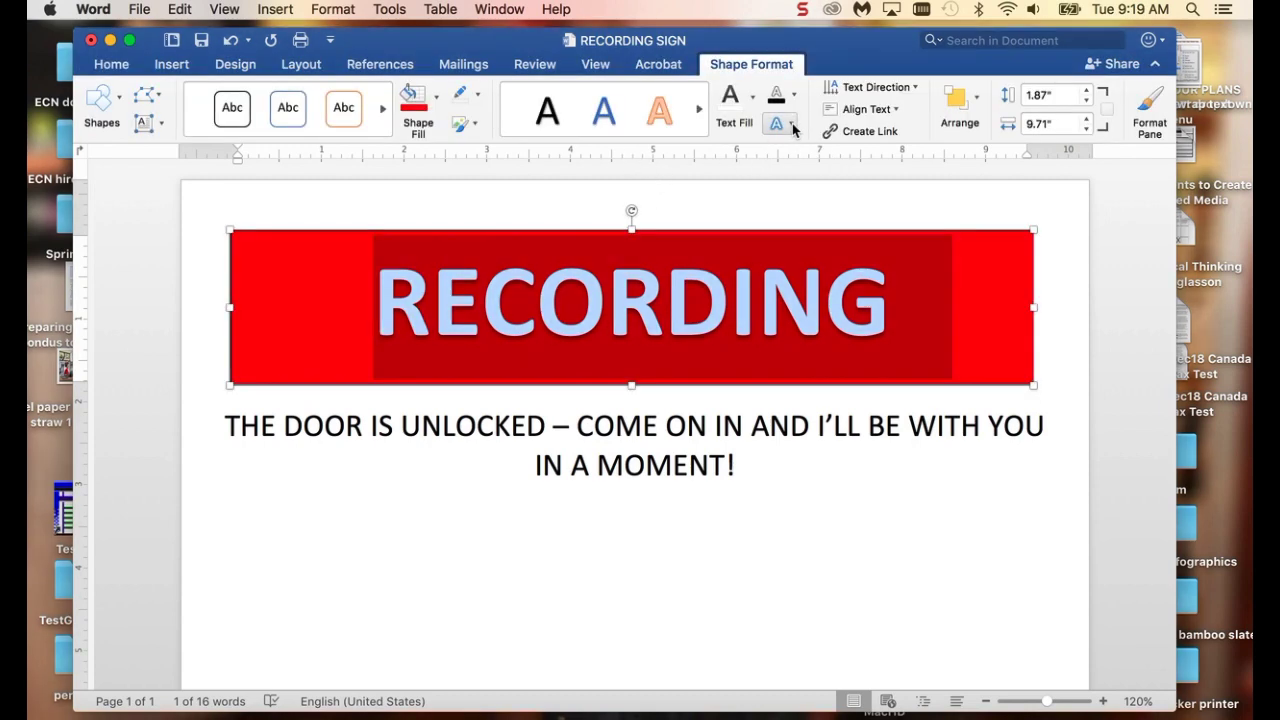
click(790, 126)
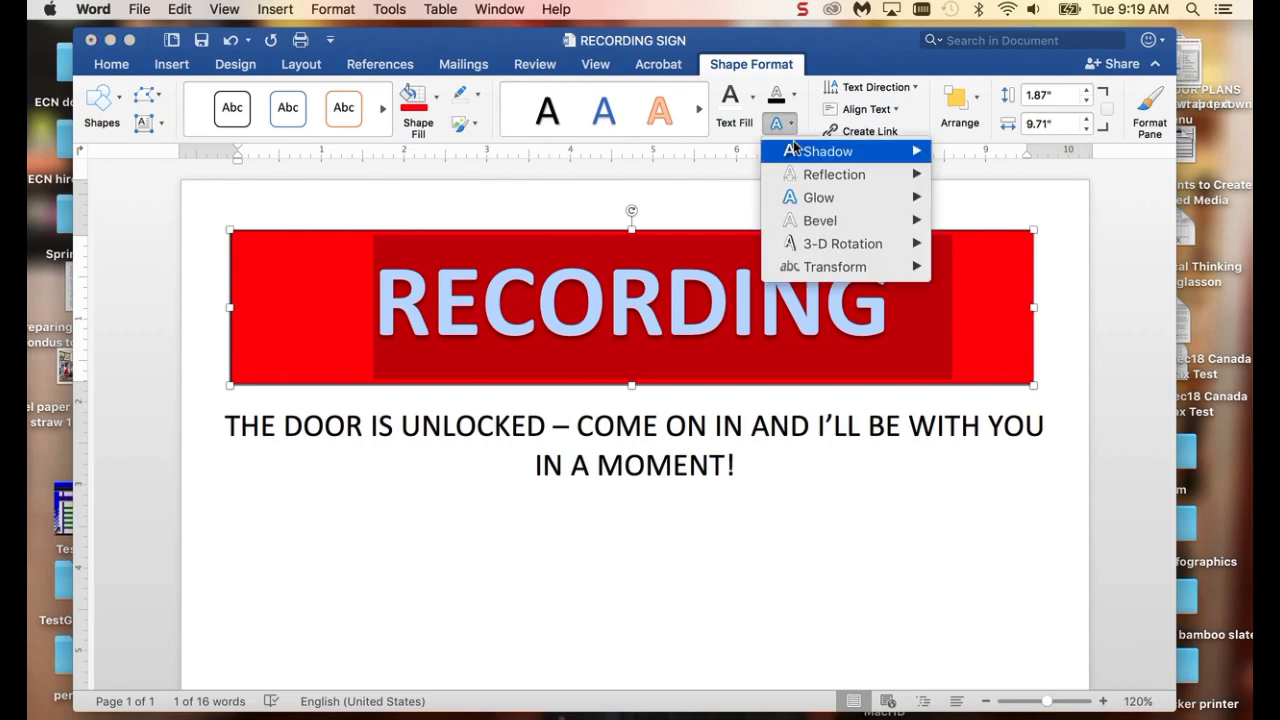
mouse_move(816, 201)
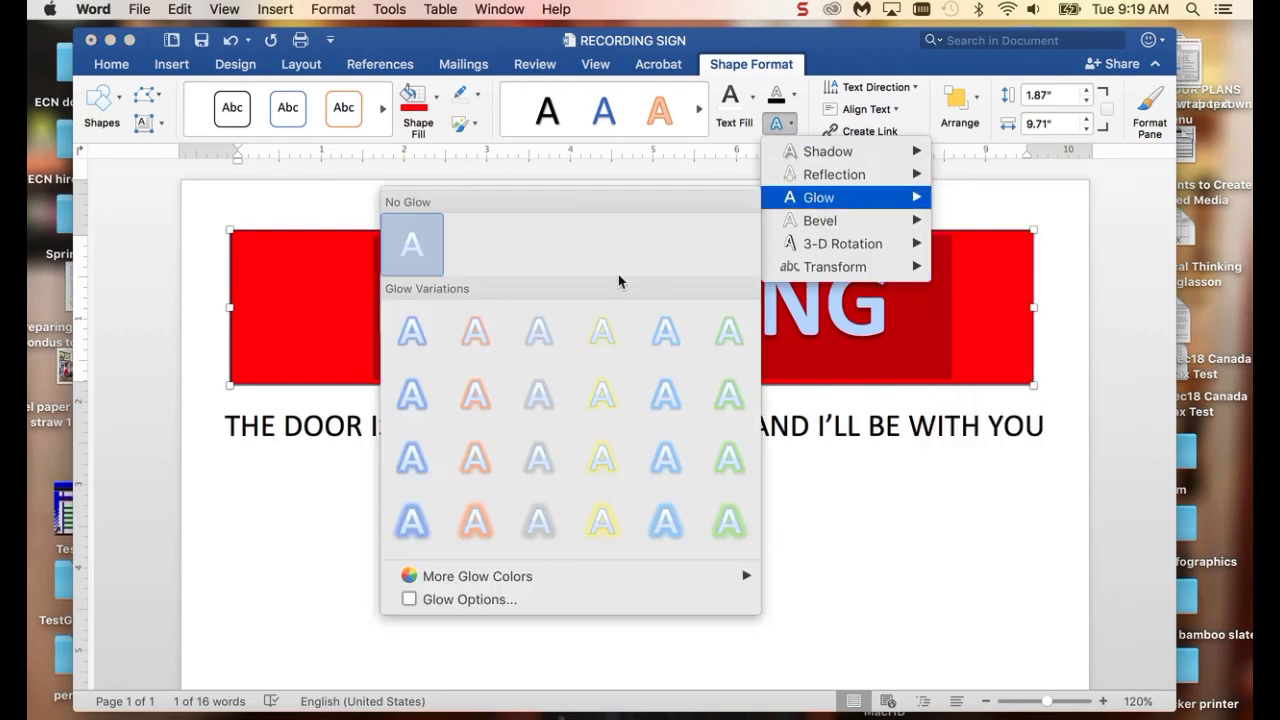
click(608, 412)
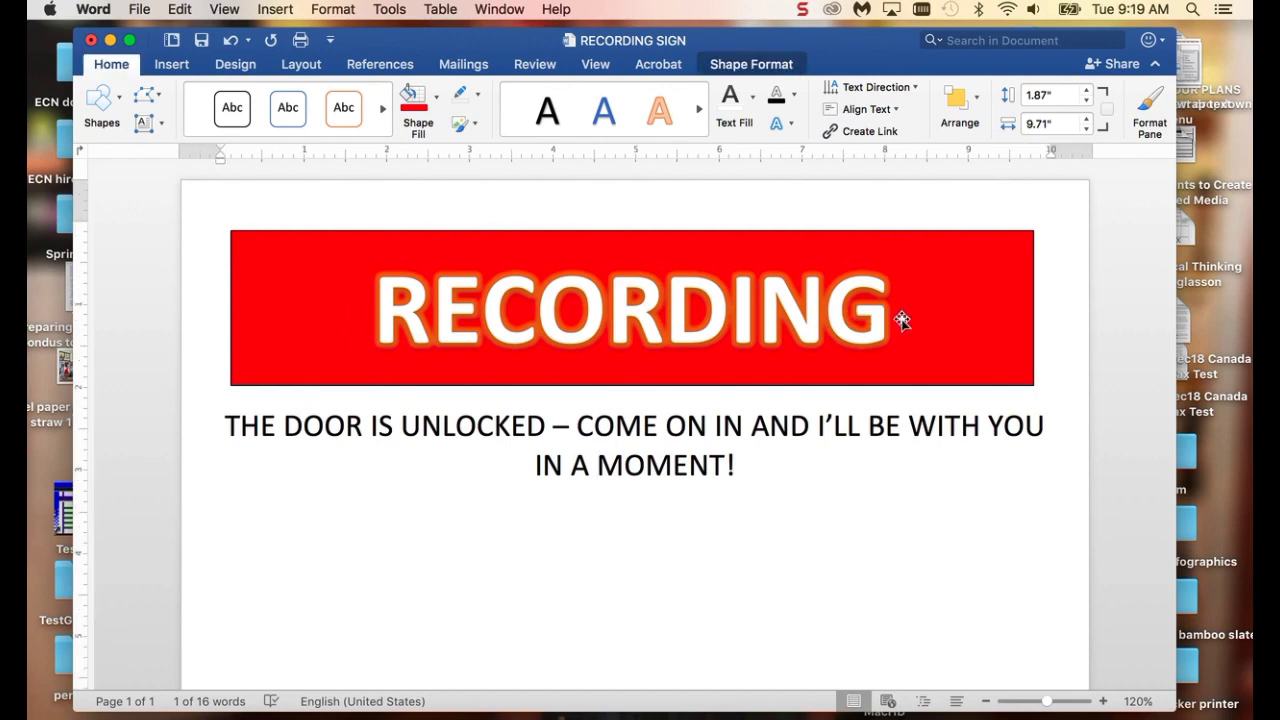
- Replace the gold glow with a pale glow variation
click(900, 319)
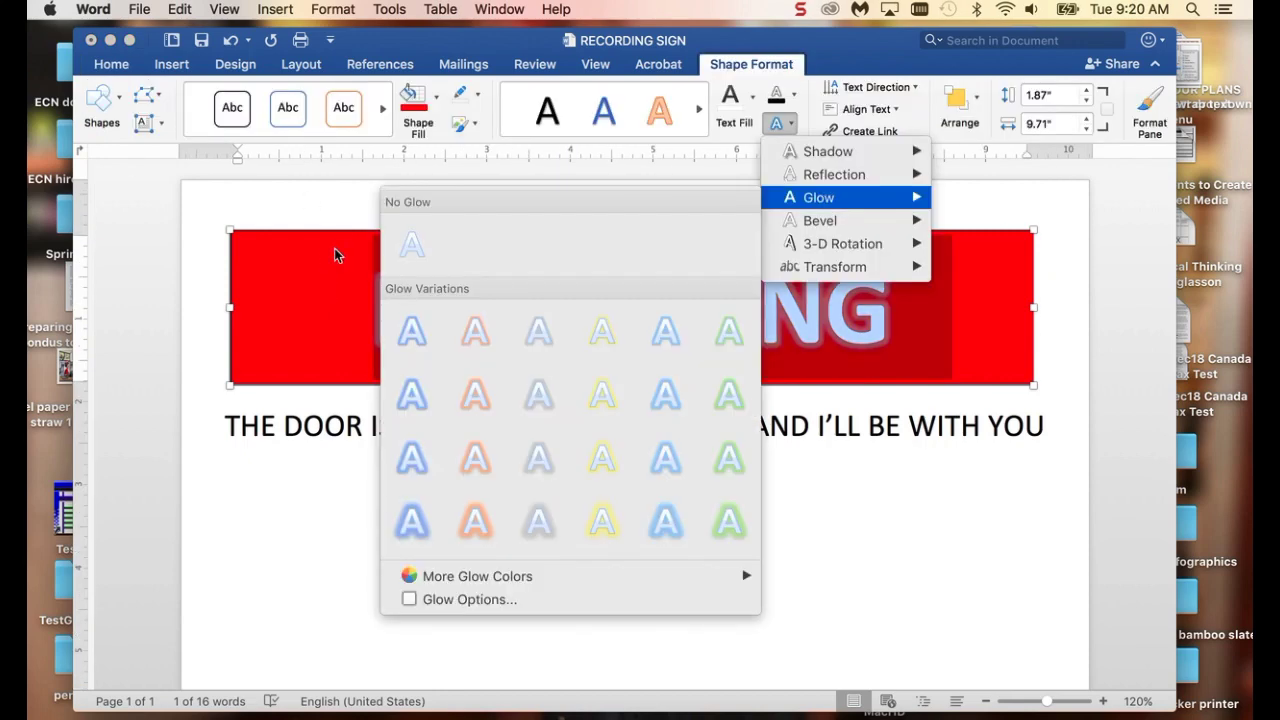
click(548, 251)
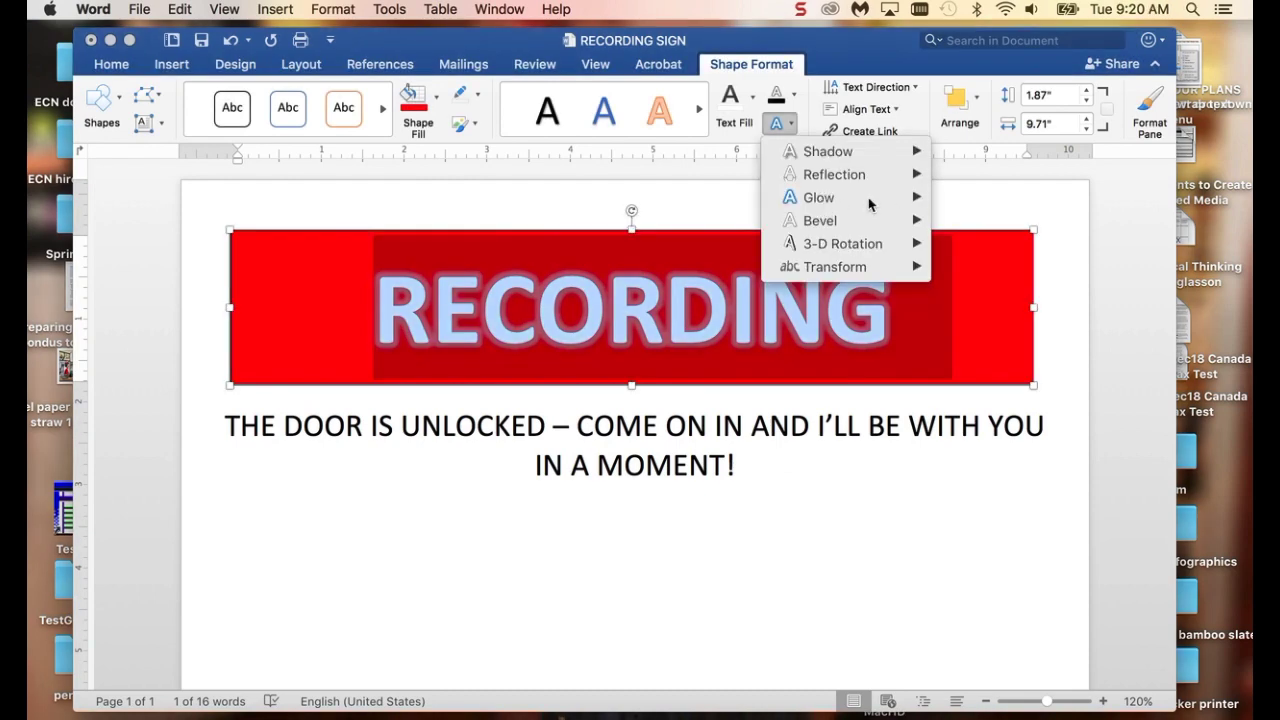
click(752, 202)
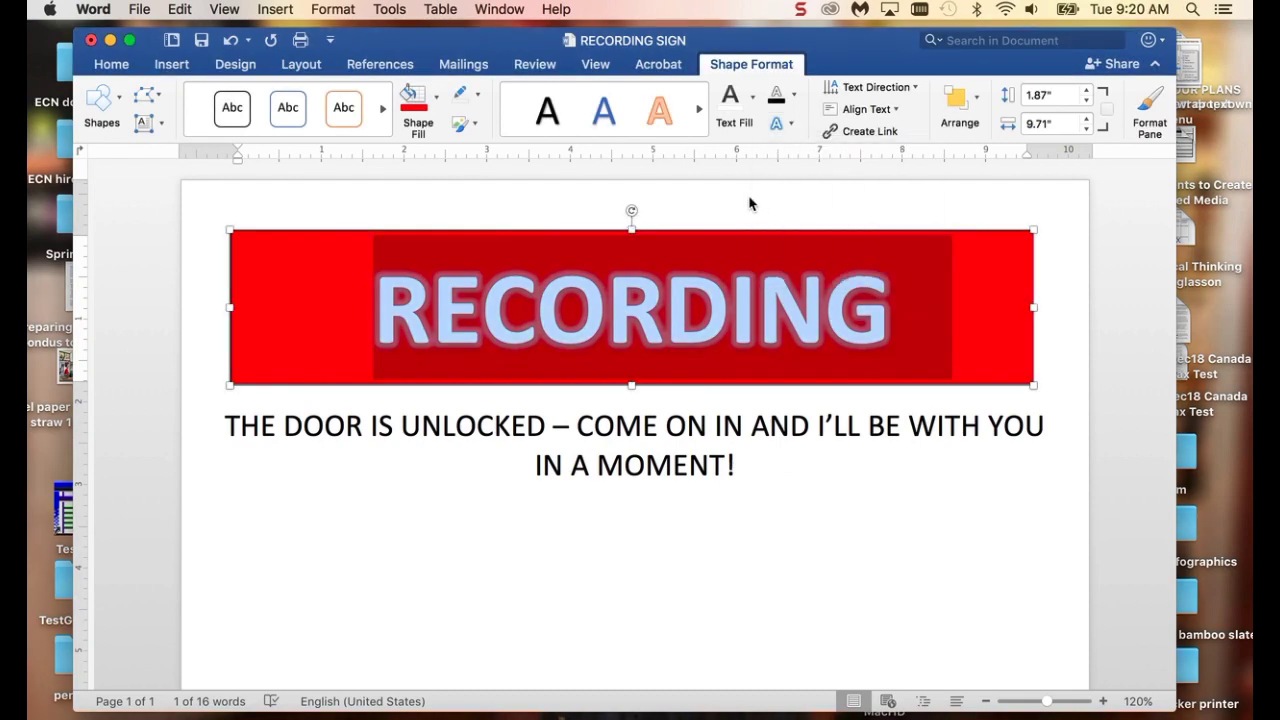
click(786, 125)
mouse_move(820, 197)
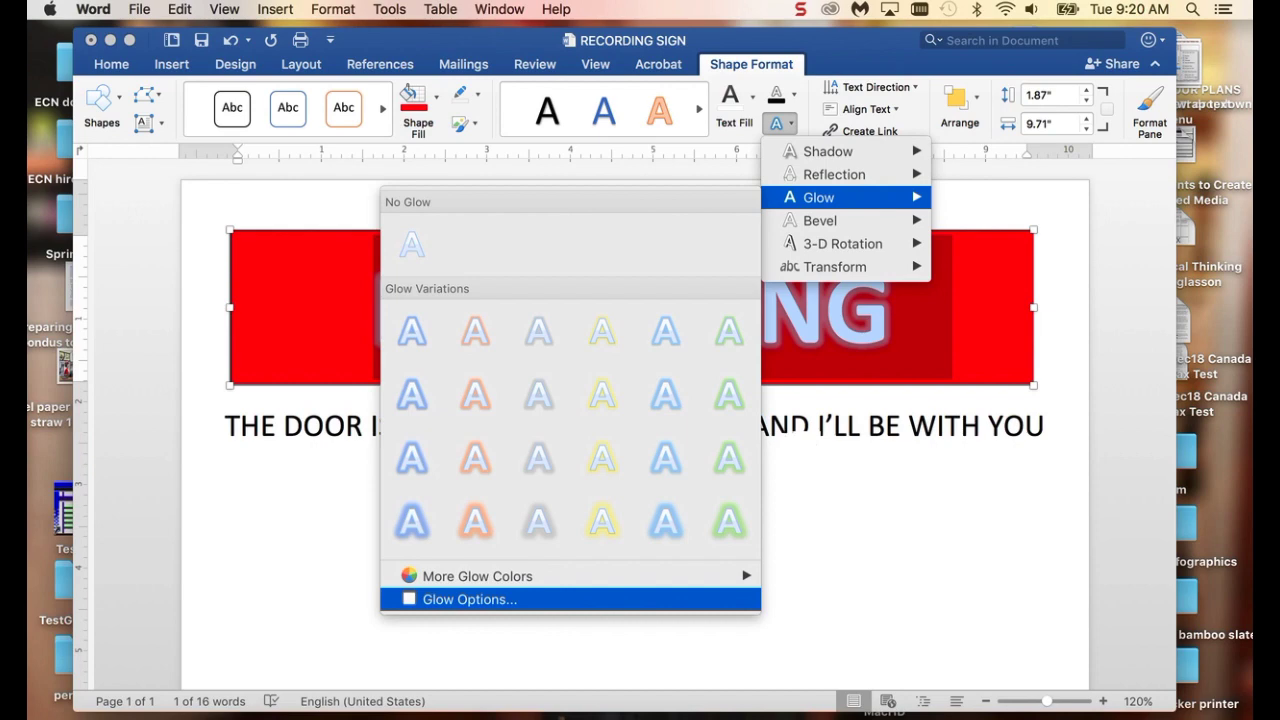
- In Glow Options, lower the RECORDING glow transparency to 40% and preview it
click(470, 599)
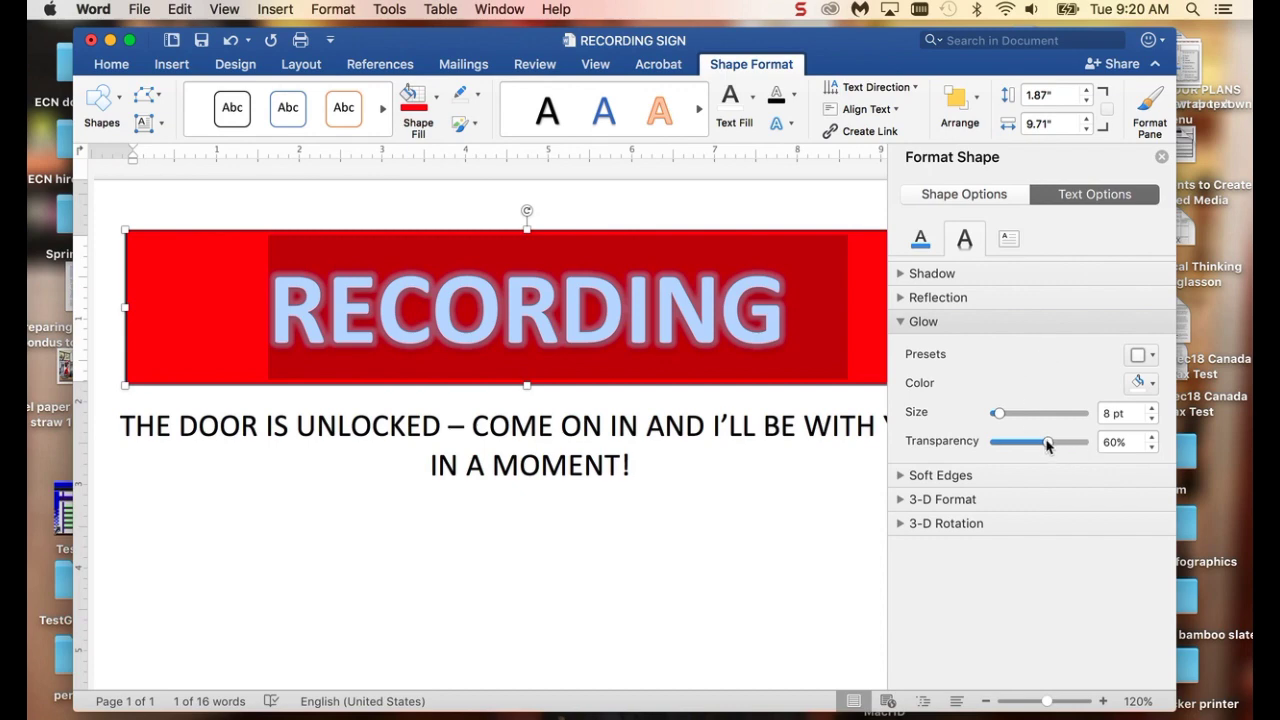
drag(1047, 445, 1029, 445)
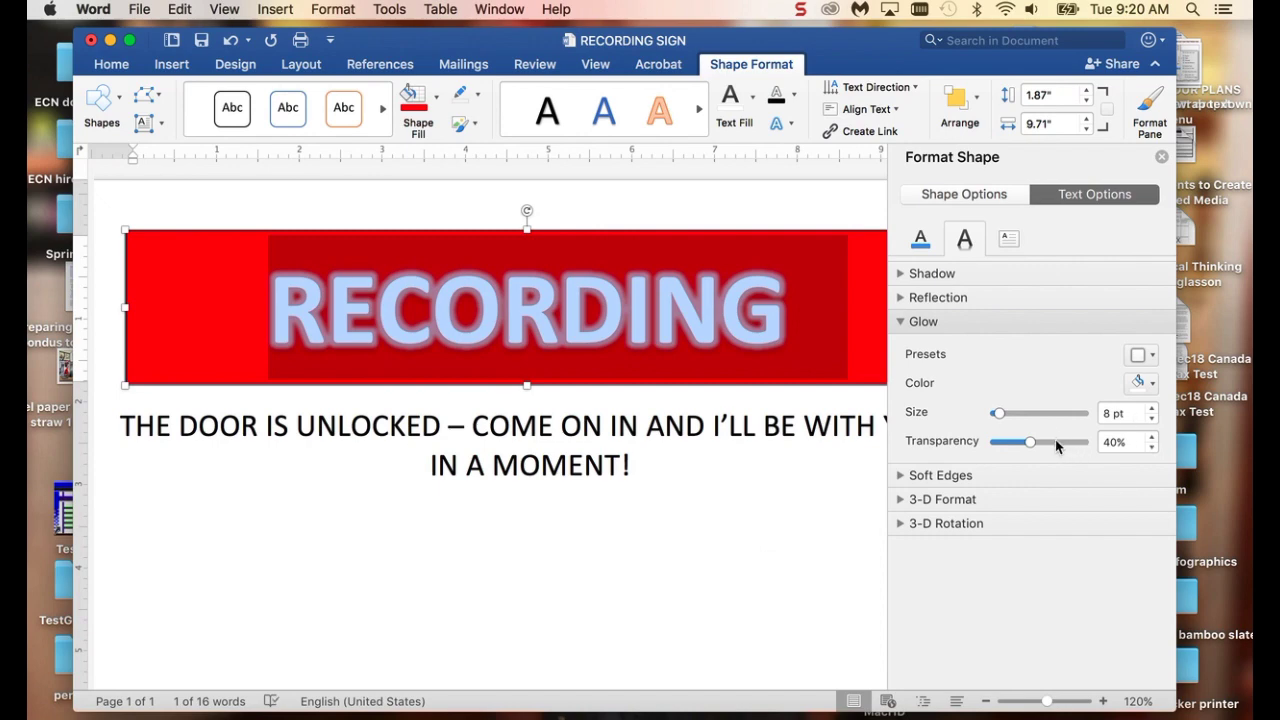
click(765, 534)
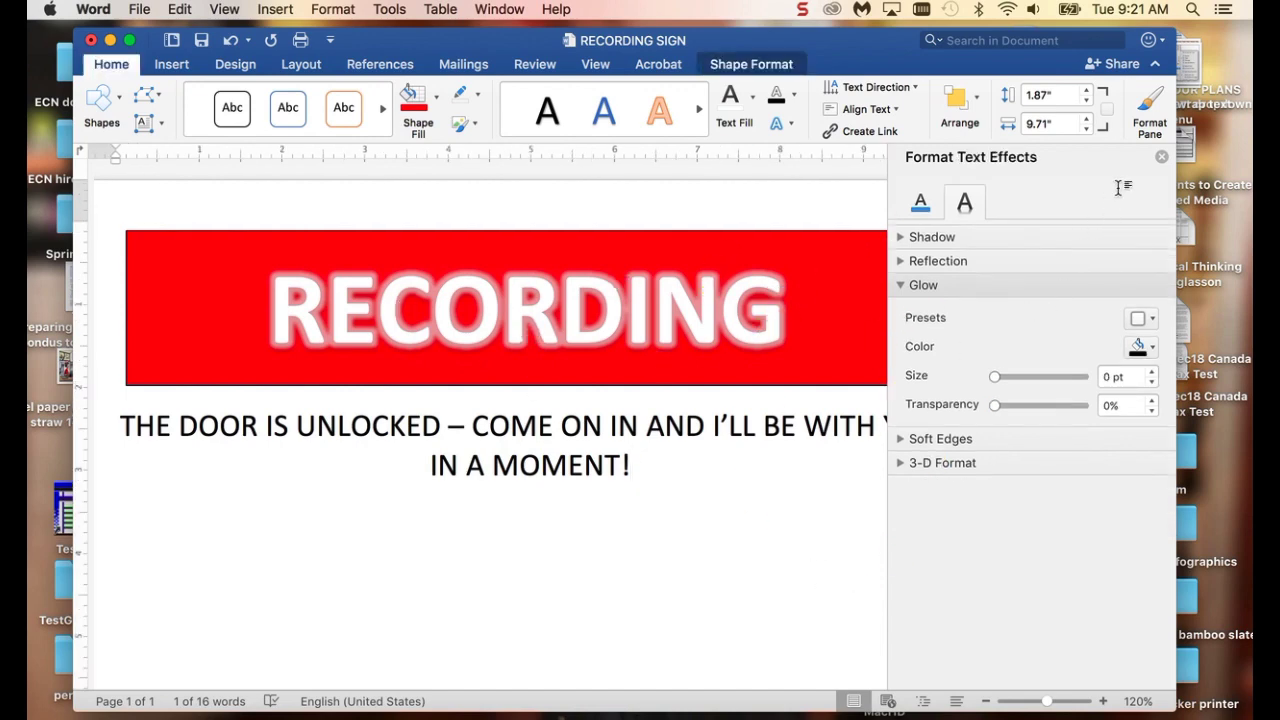
- Add an Offset Right outer shadow to the red RECORDING box
click(1161, 158)
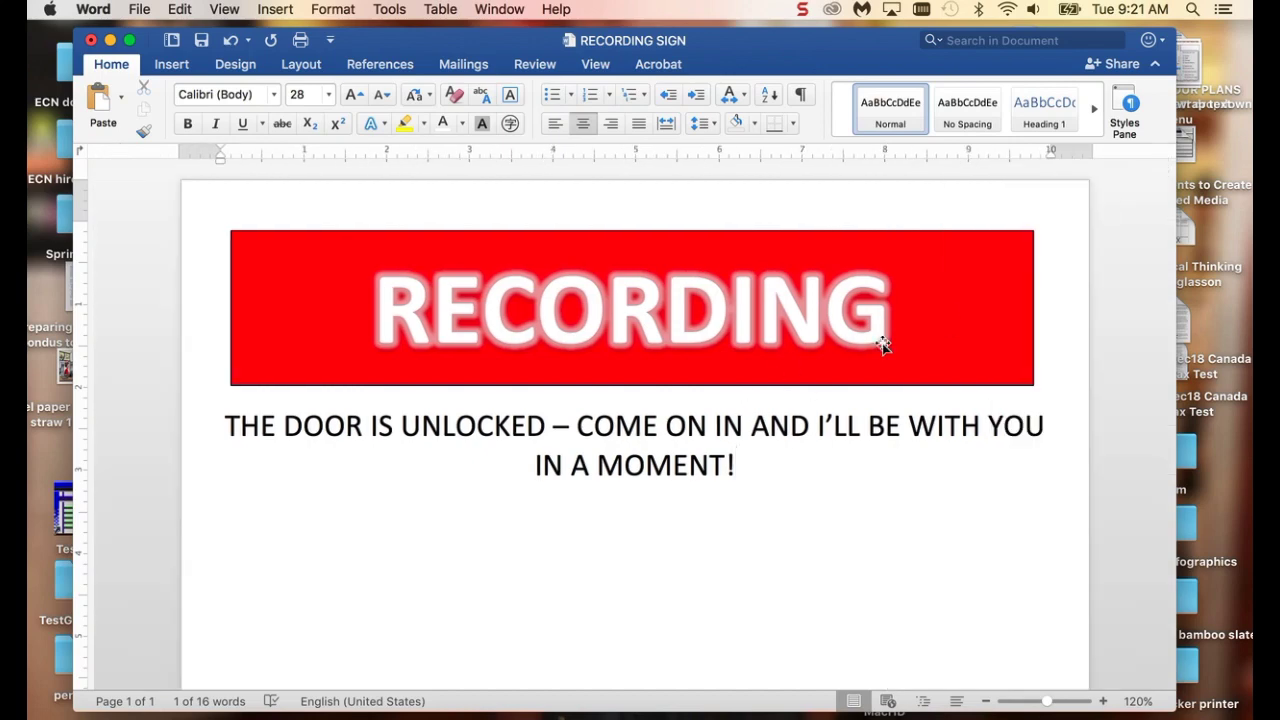
click(990, 248)
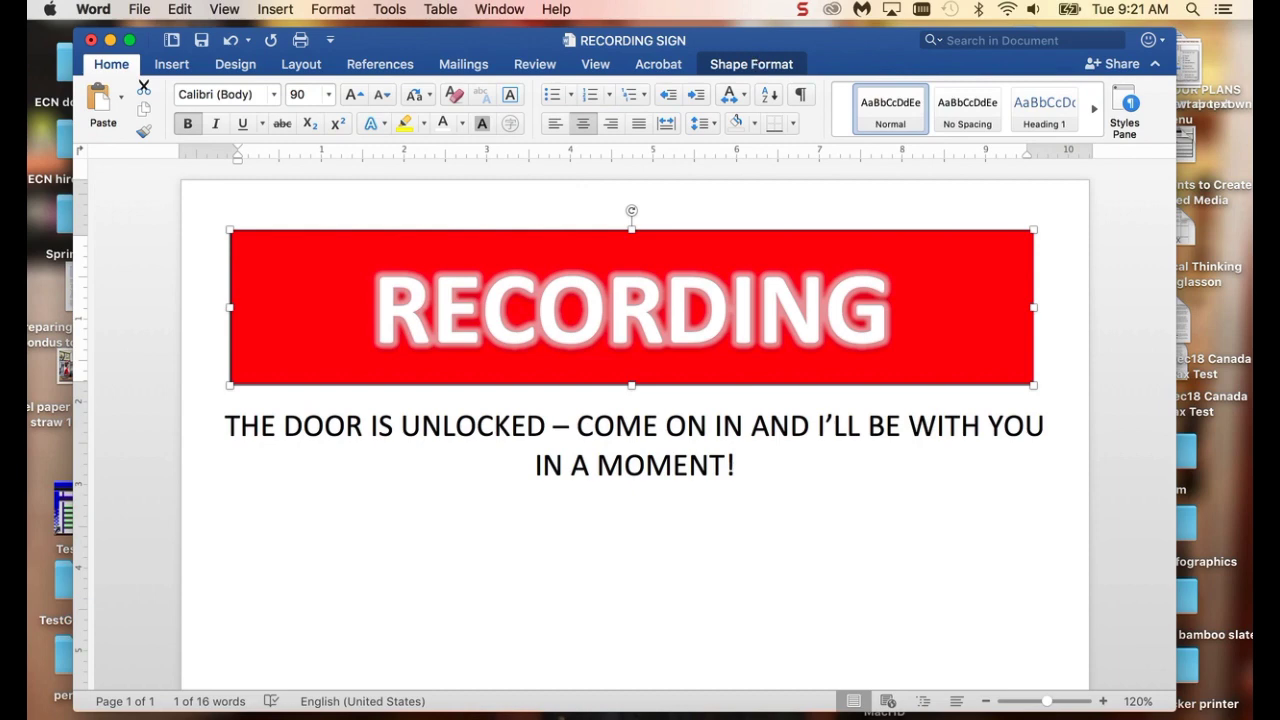
click(751, 64)
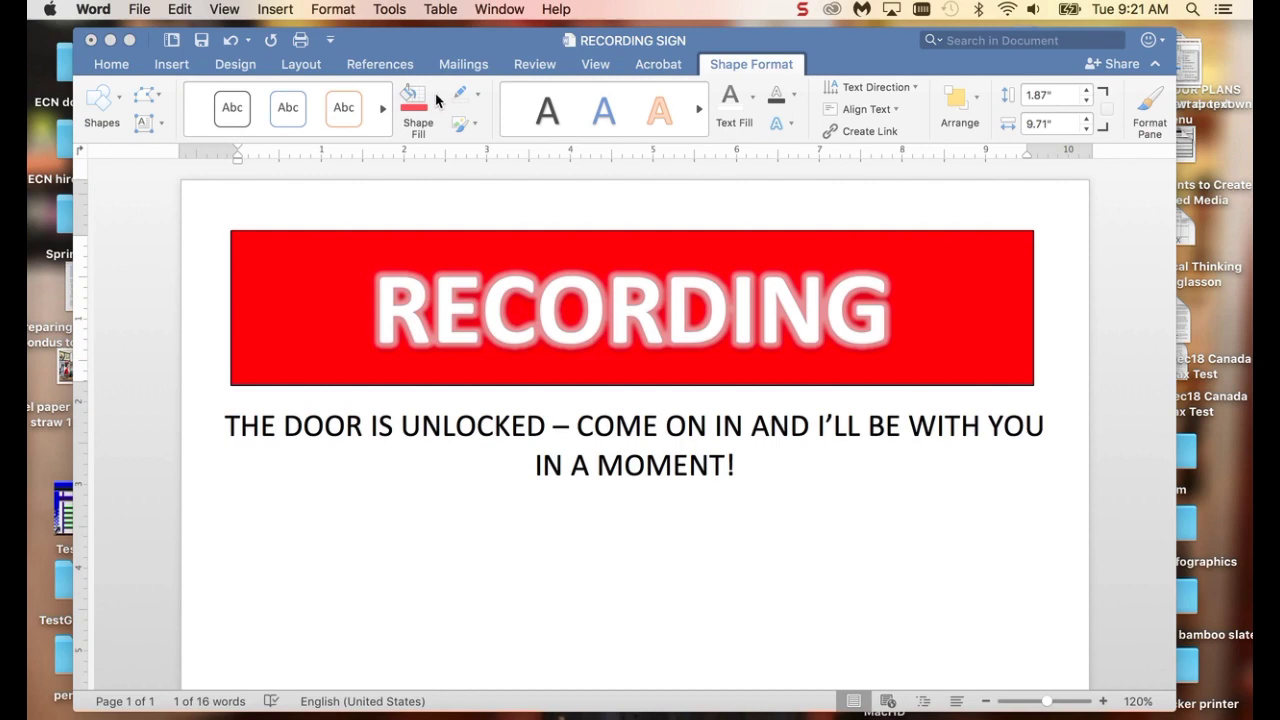
click(476, 127)
click(476, 127)
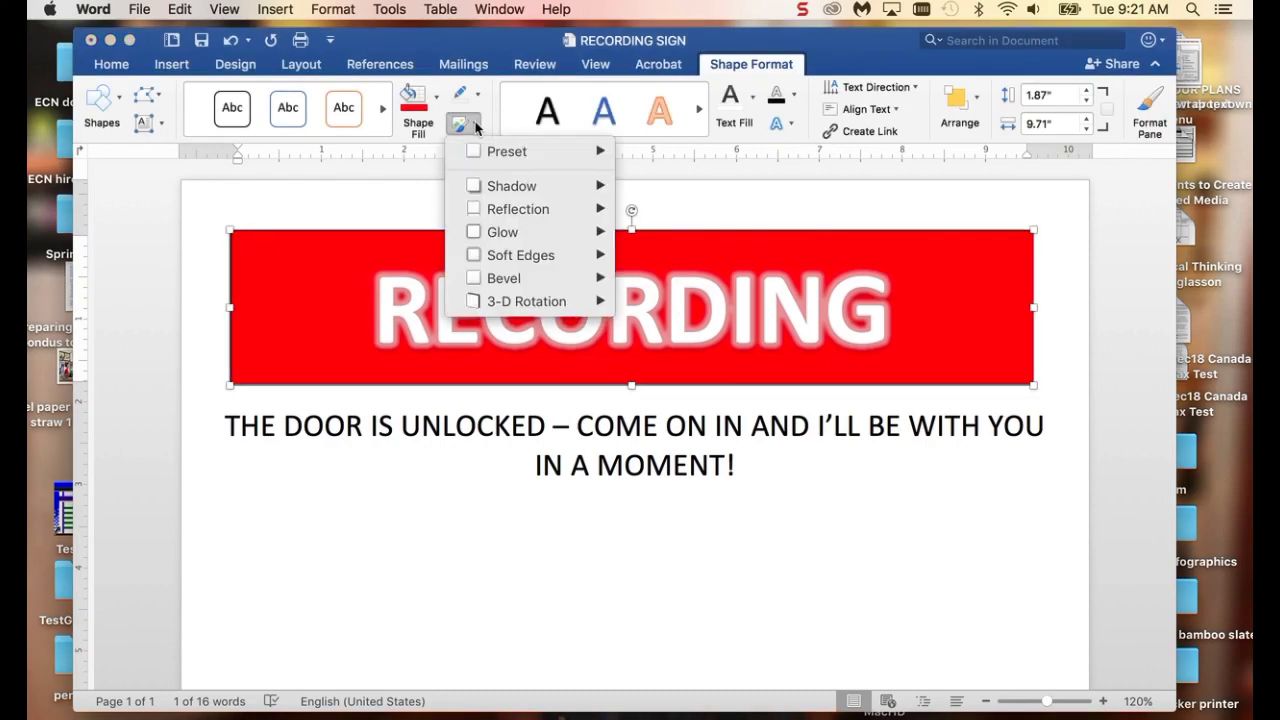
mouse_move(510, 188)
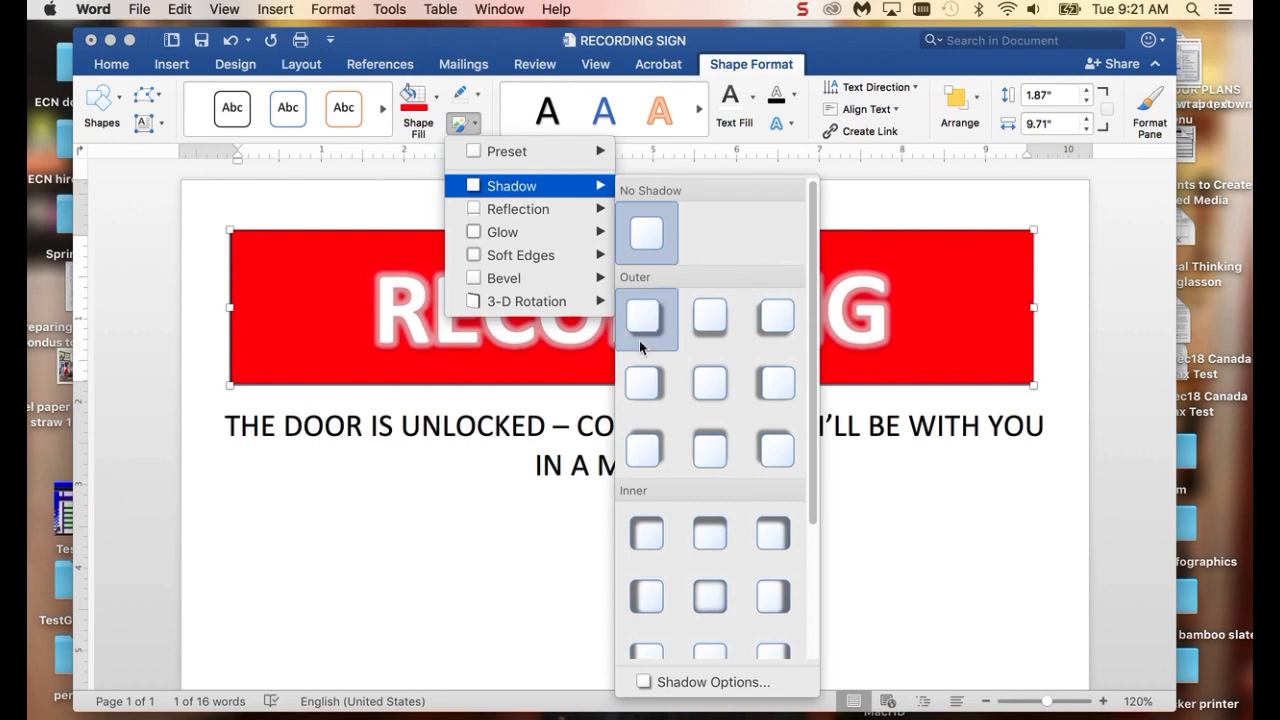
click(643, 392)
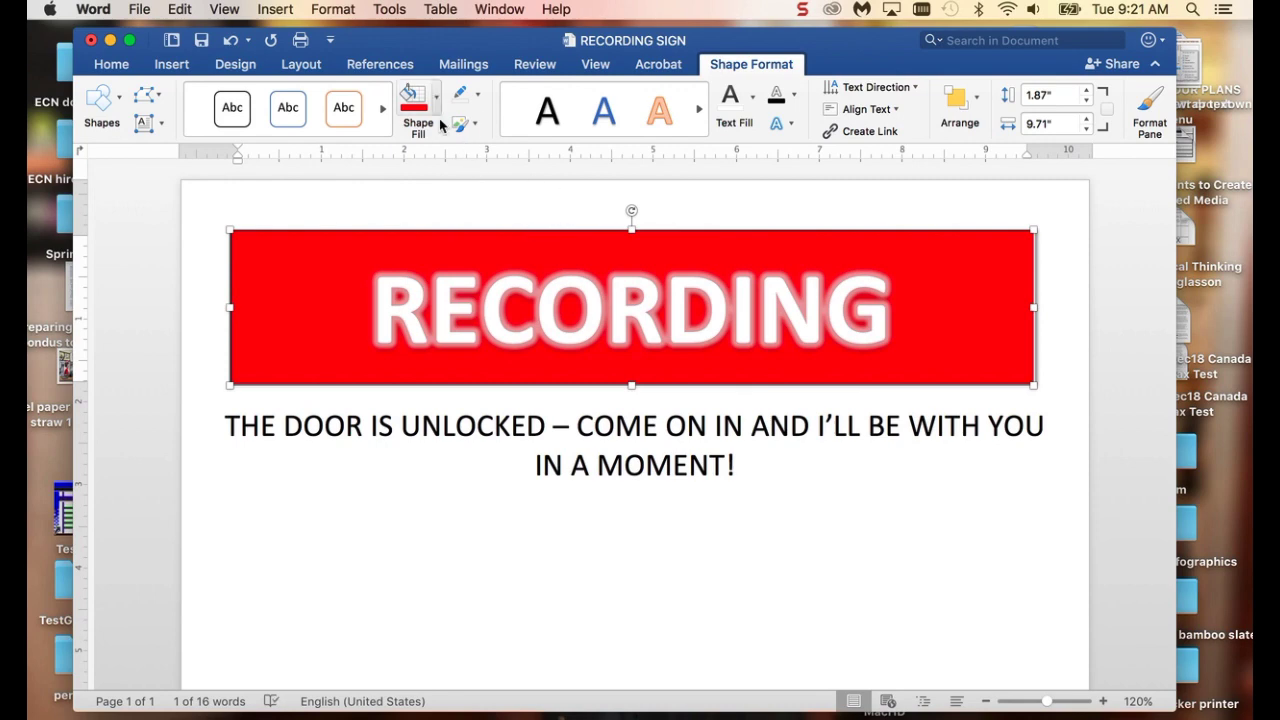
- Apply the Angle bevel to the red RECORDING box
click(476, 124)
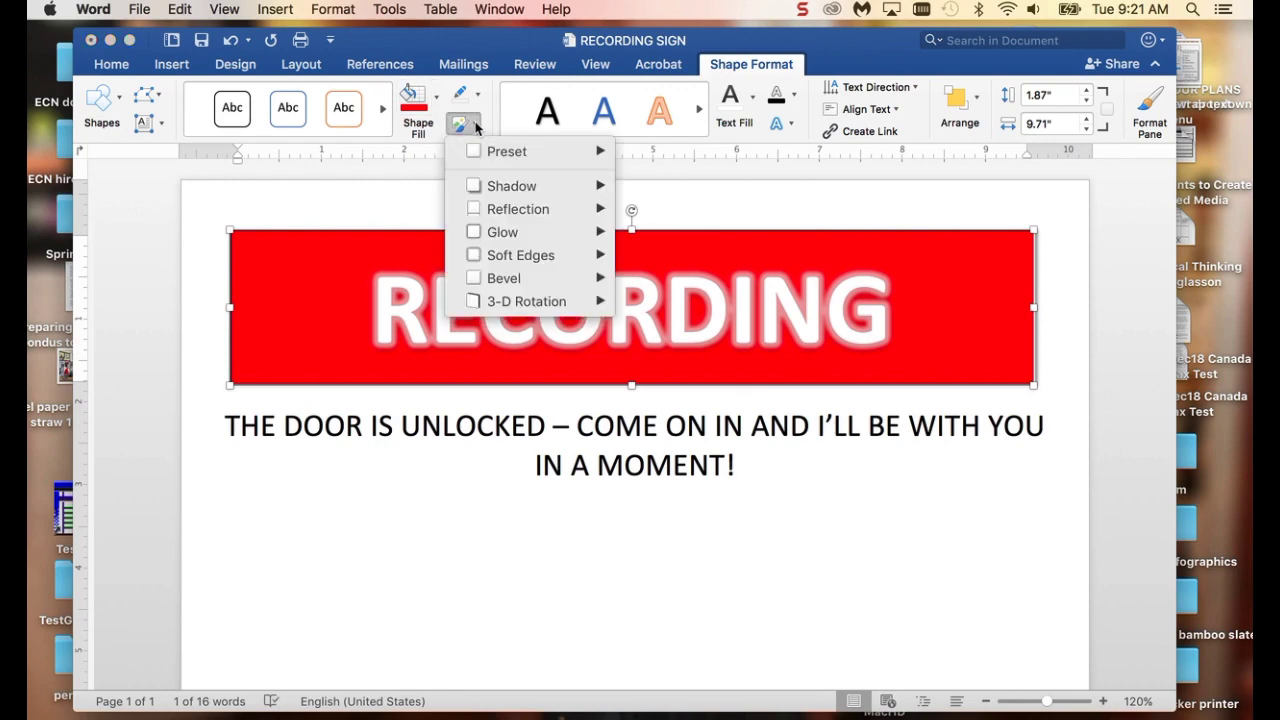
mouse_move(507, 260)
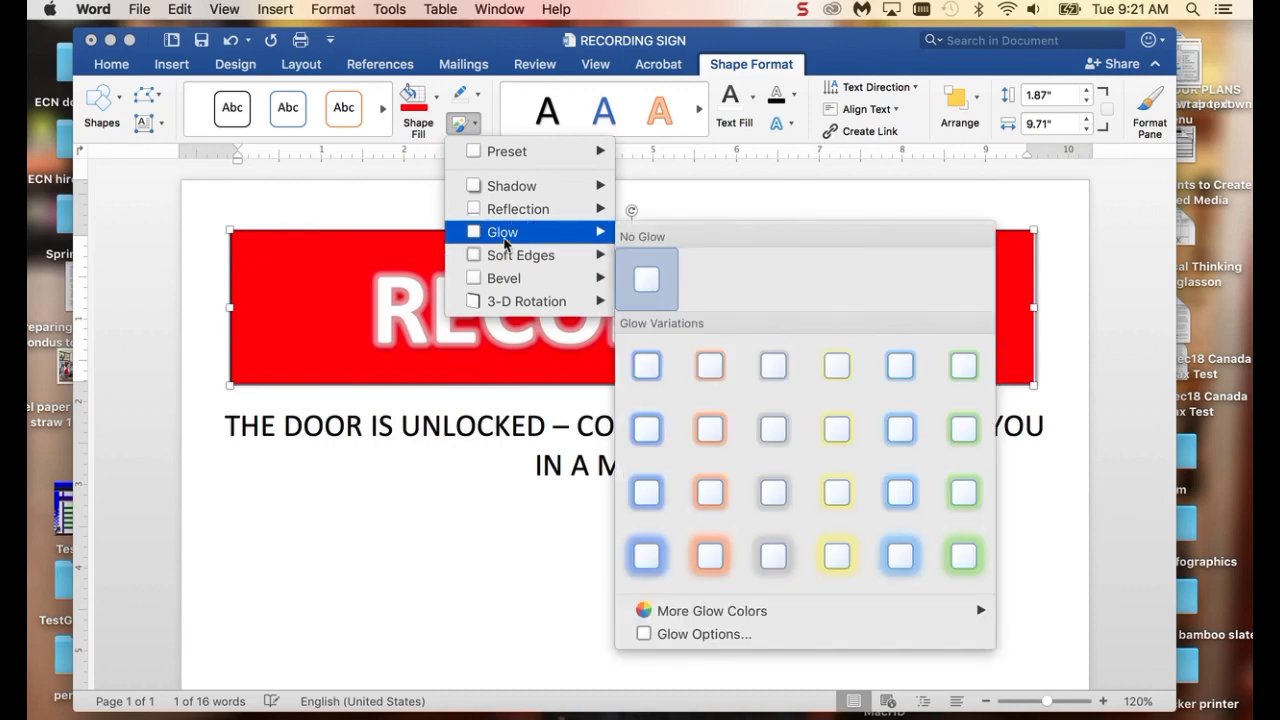
mouse_move(507, 286)
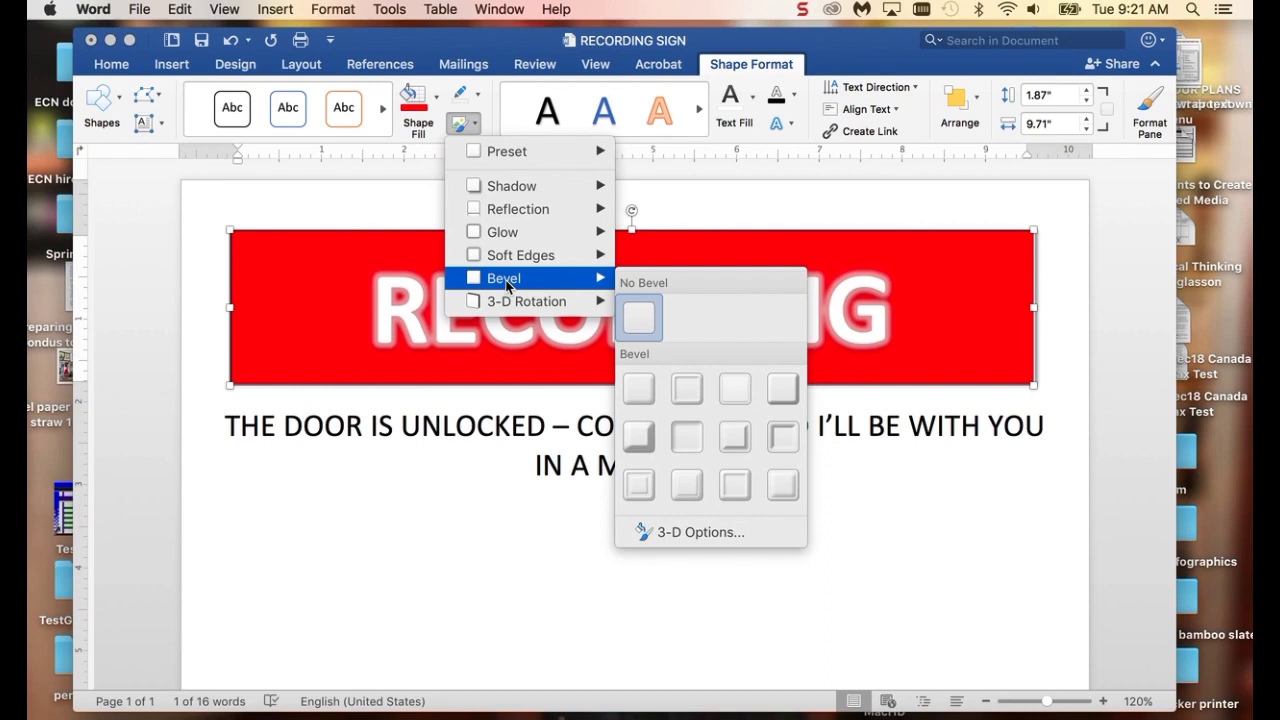
click(641, 438)
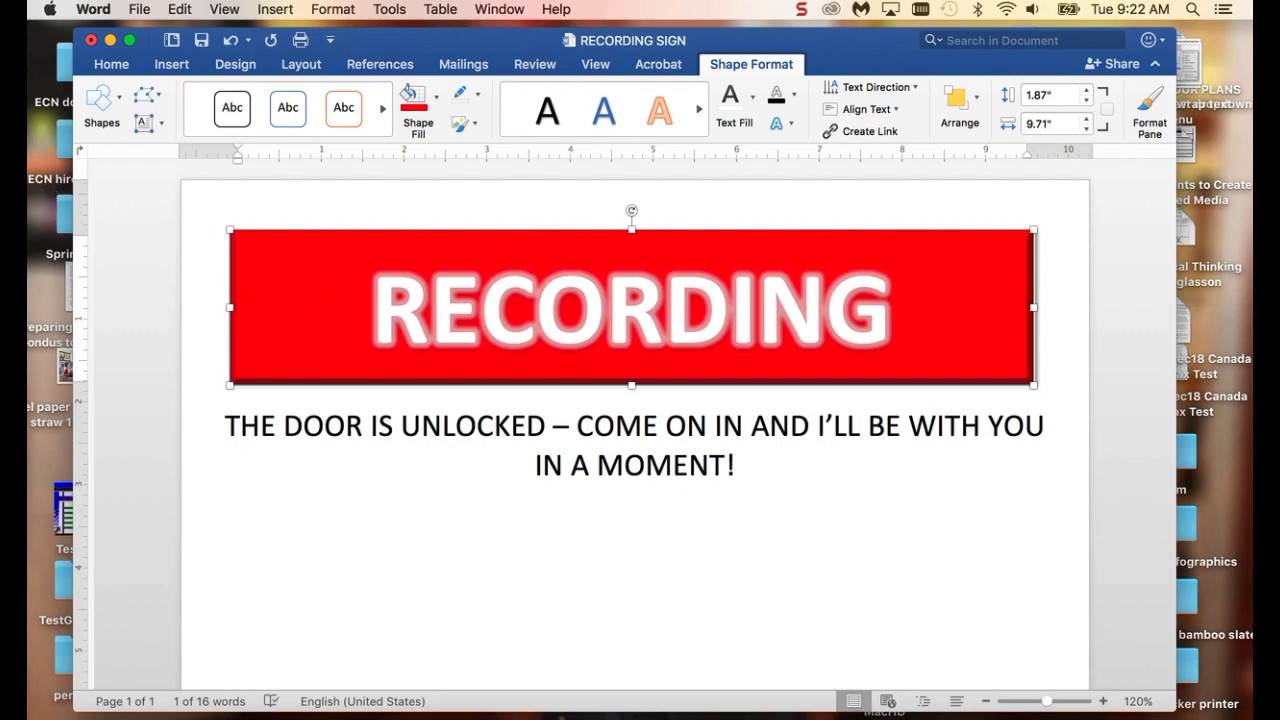
- Set the red banner's top bevel width to 16.5 pt in the 3-D Format options
click(470, 126)
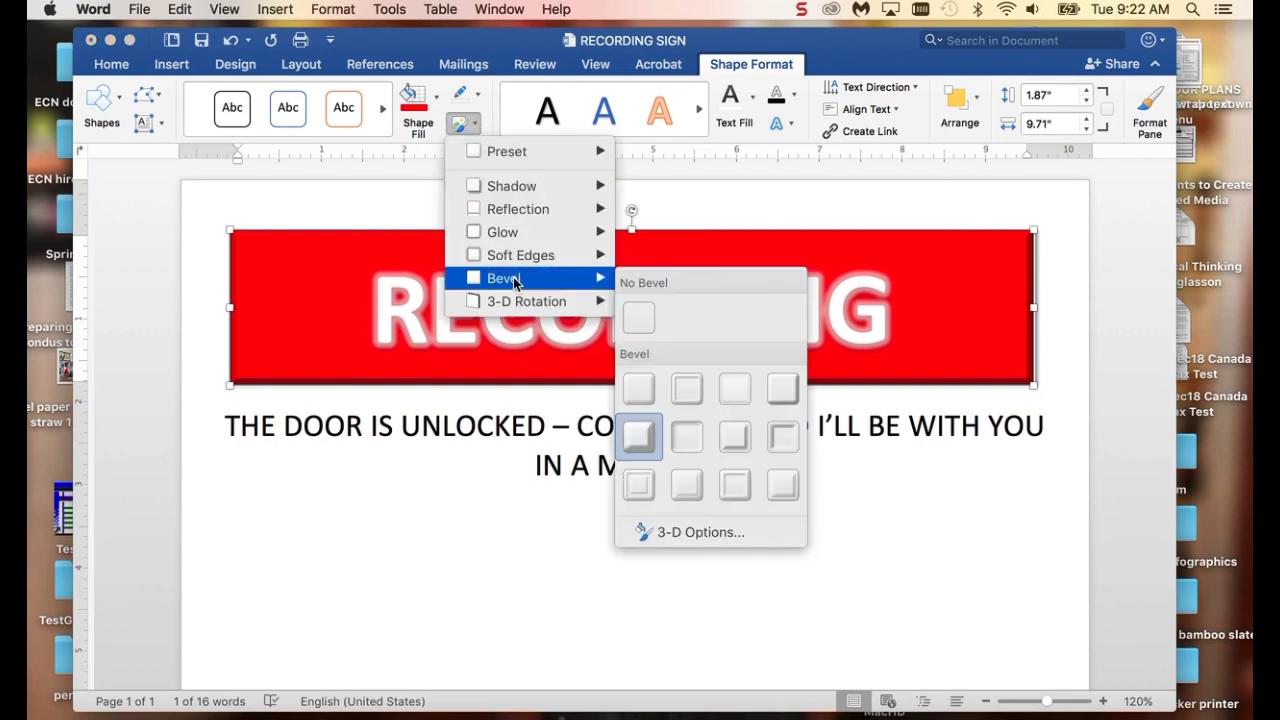
click(670, 534)
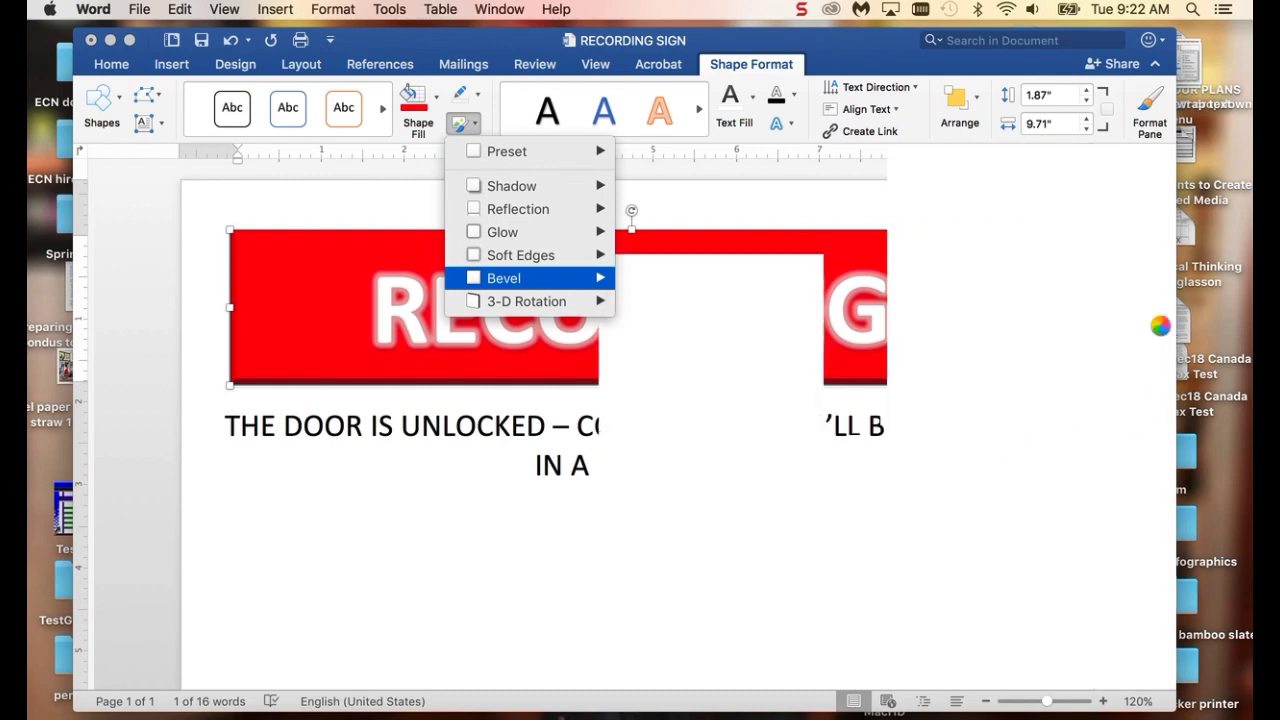
scroll(999, 561, down, 3)
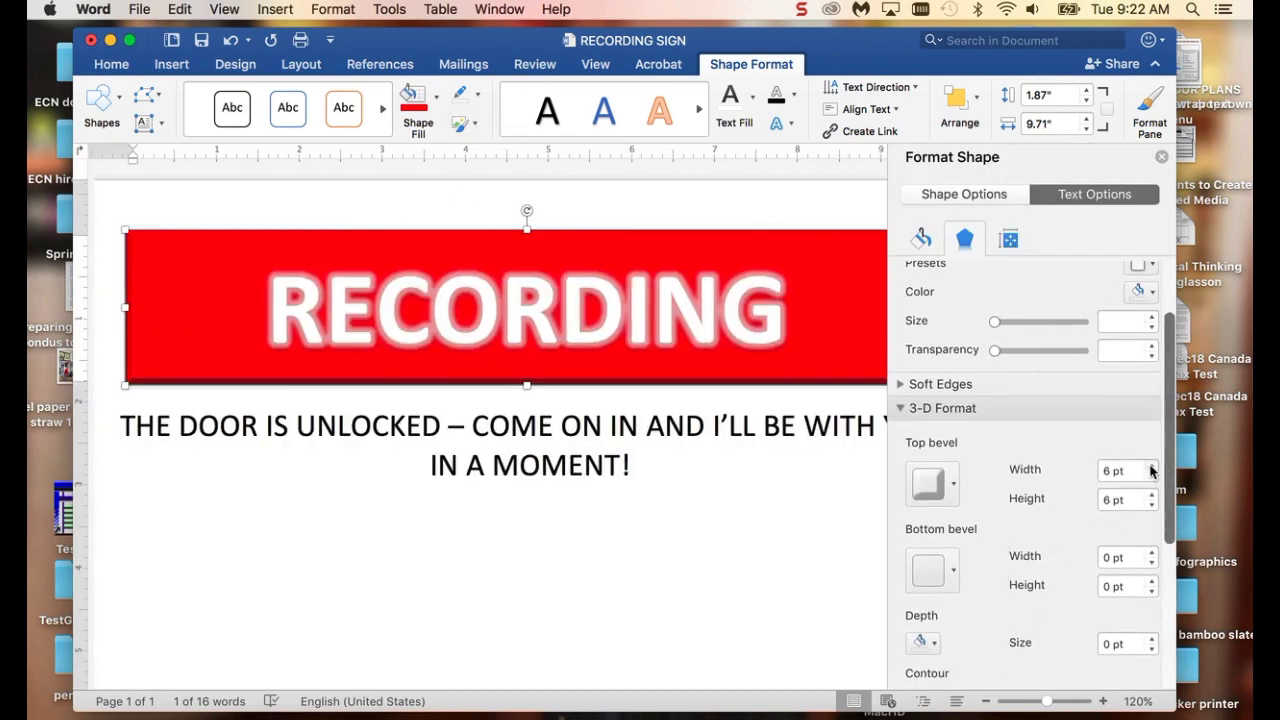
click(1151, 466)
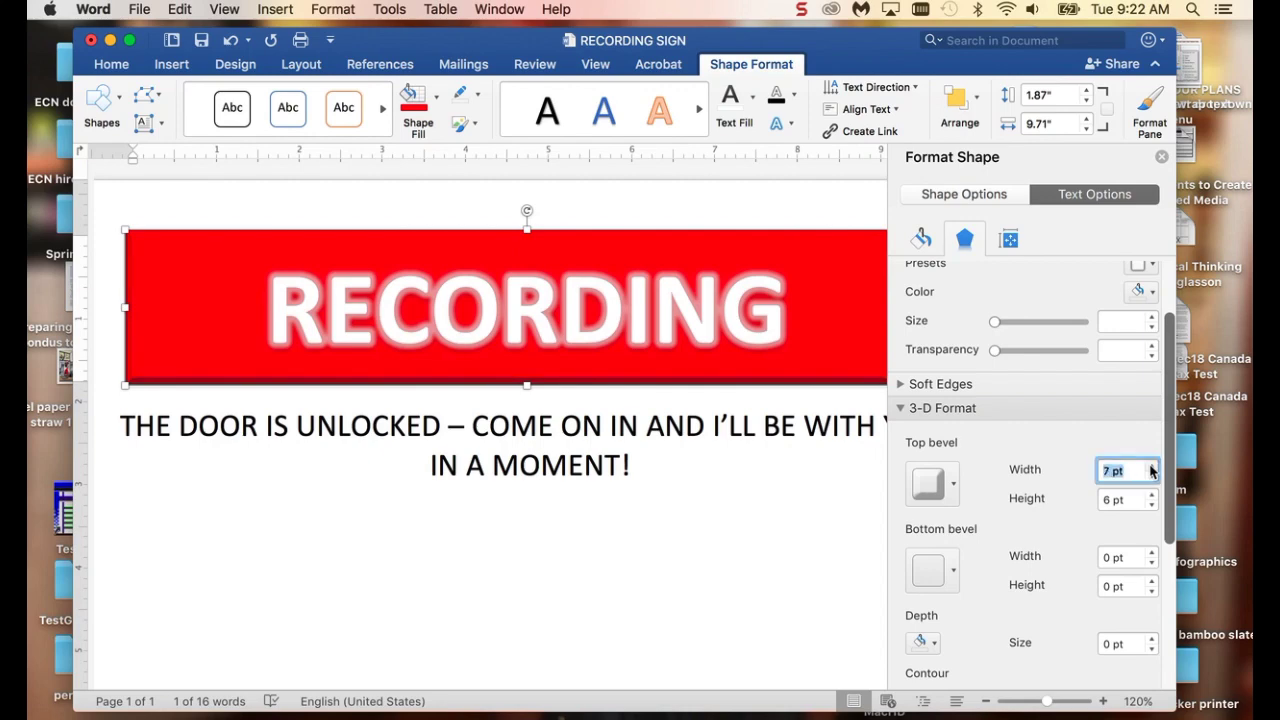
click(1151, 466)
text(16.5)
key(Tab)
- Set the bottom bevel width to 5 pt and close the Format Shape pane
text(1)
key(Return)
text(2)
key(Return)
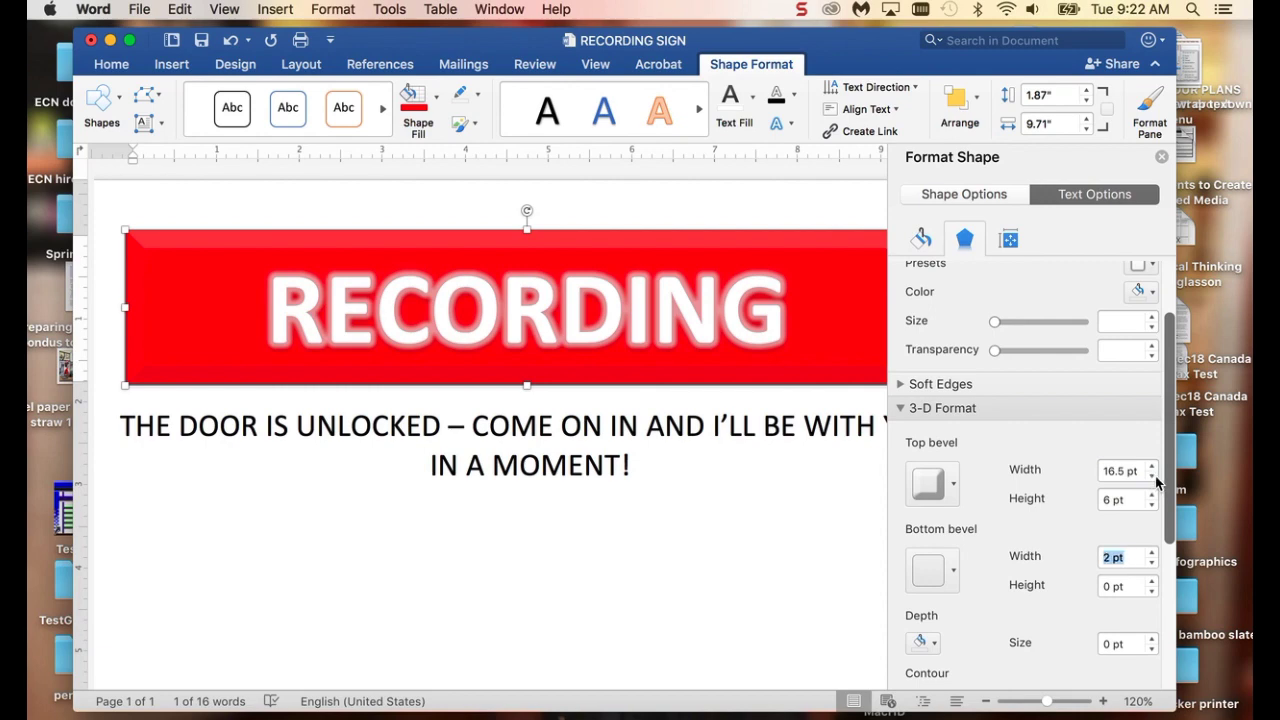
click(1124, 556)
double_click(1128, 556)
text(4)
key(Return)
text(5)
key(Return)
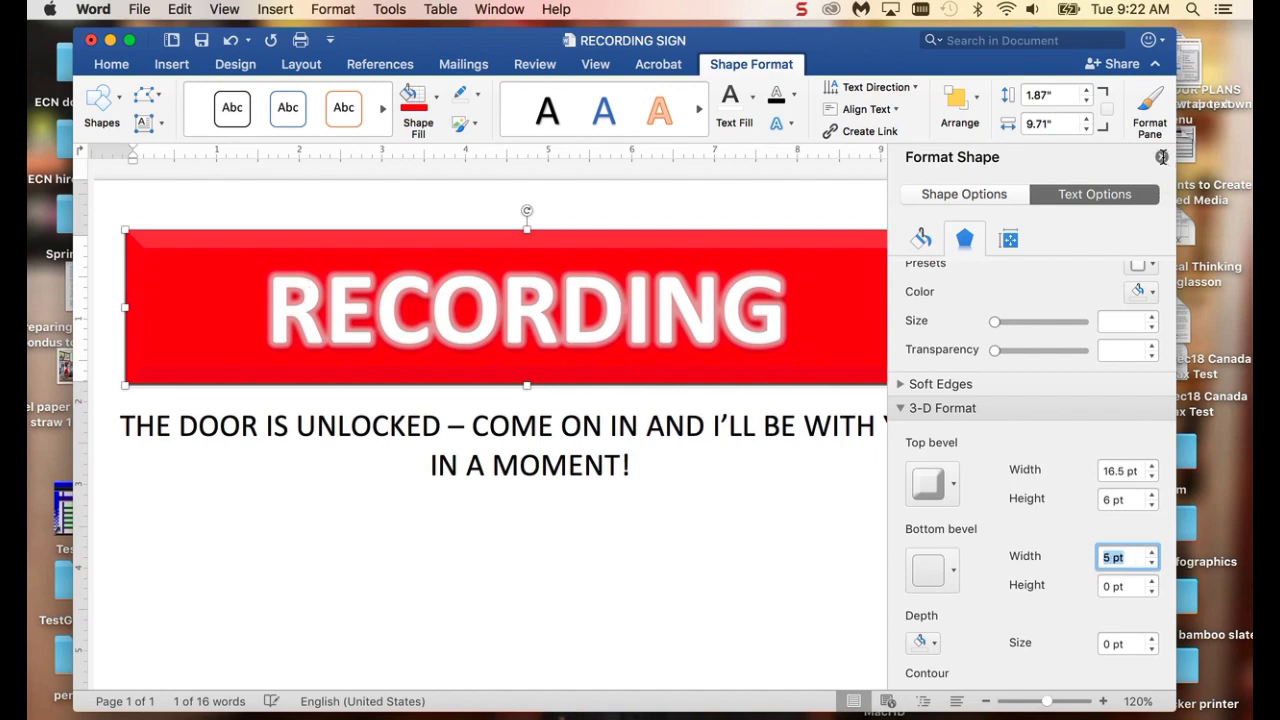
click(1161, 157)
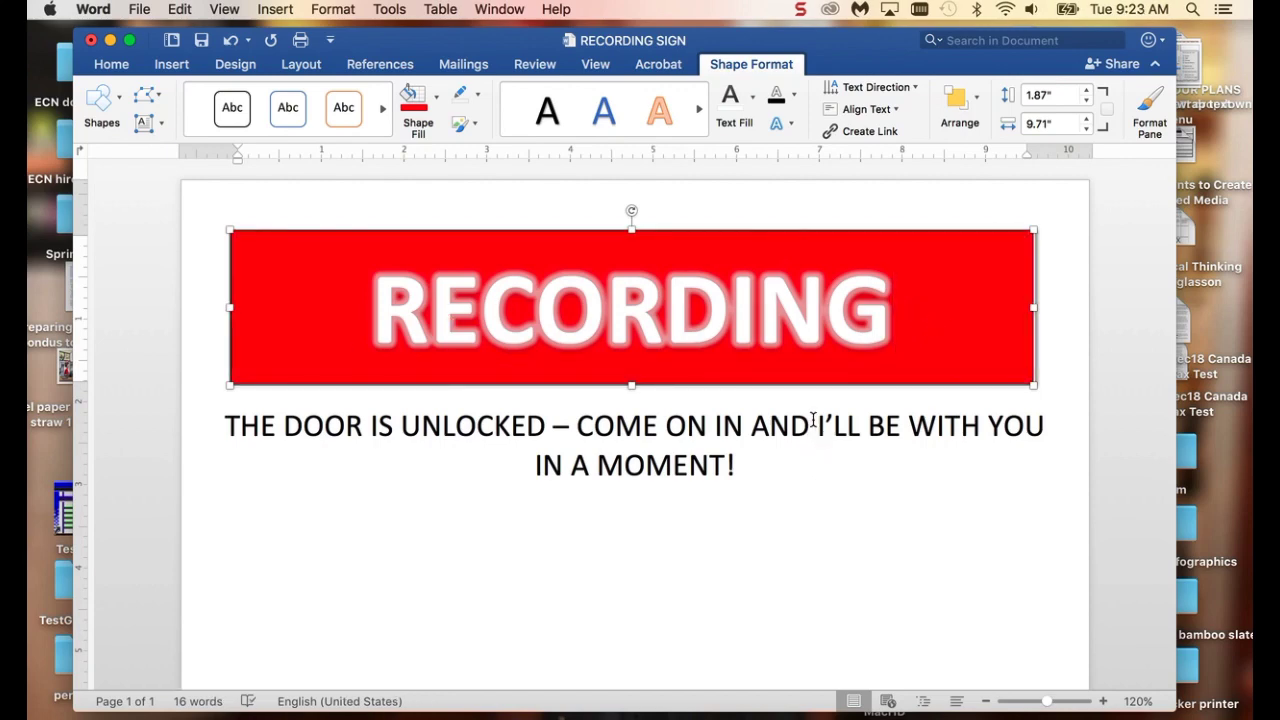
- Drag the black microphone PNG from the desktop into the sign below the RECORDING banner
click(365, 313)
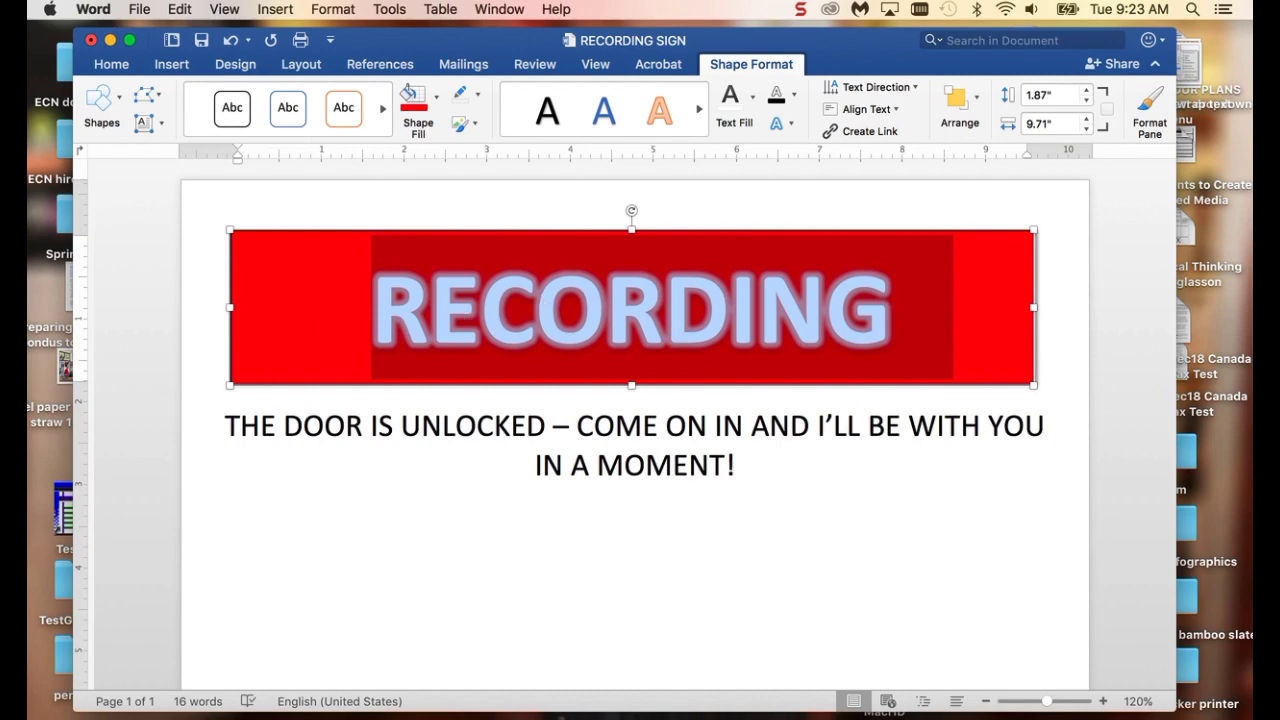
click(37, 149)
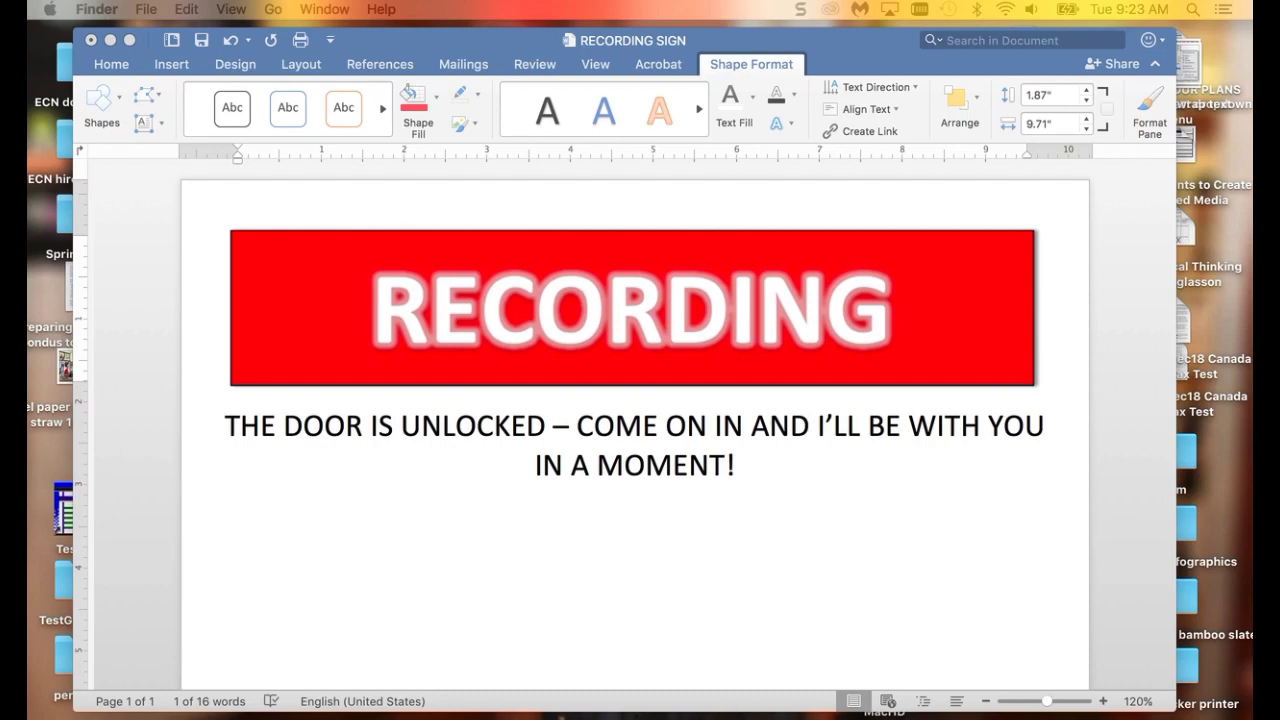
drag(37, 149, 563, 557)
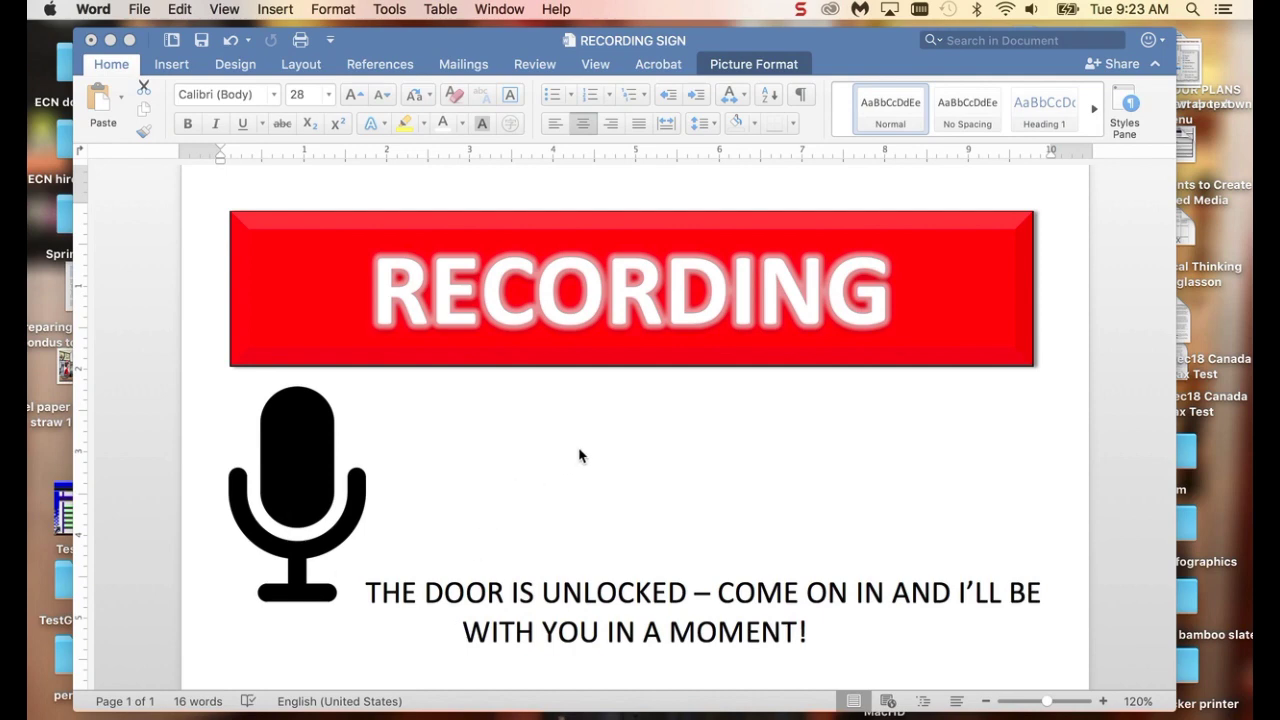
- Set the microphone picture's text wrapping to In Front of Text
click(294, 452)
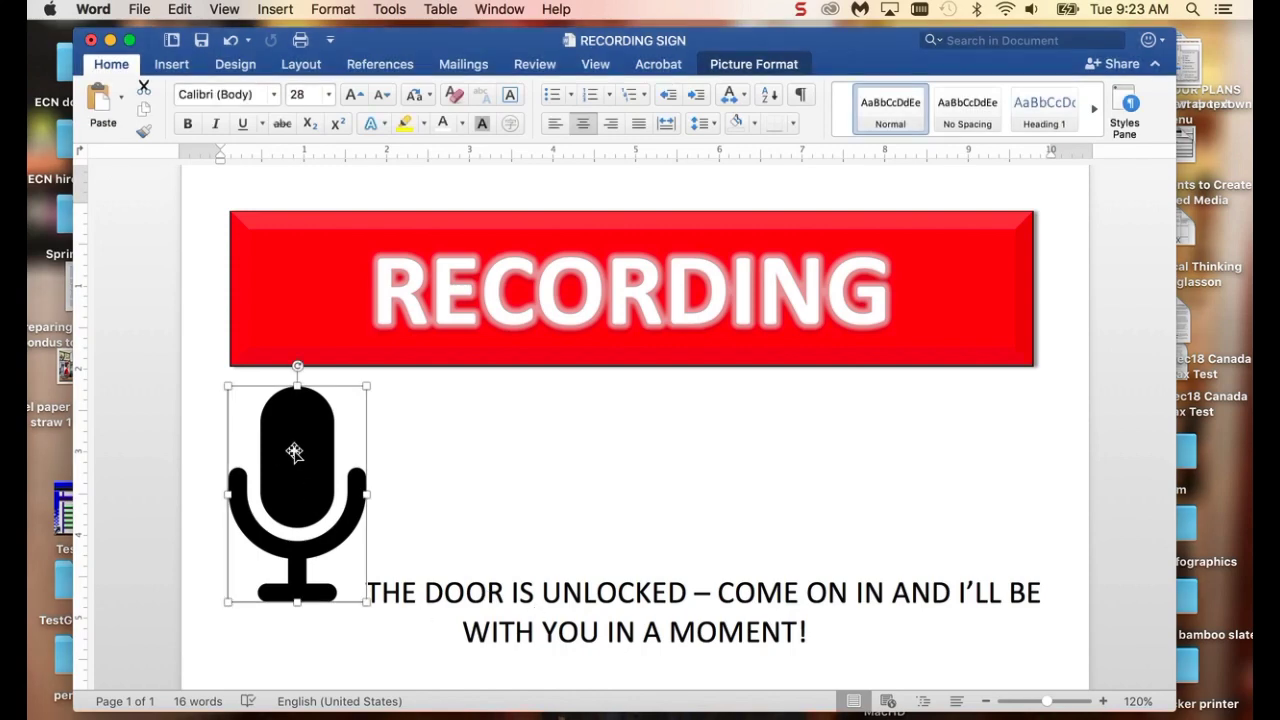
right_click(294, 452)
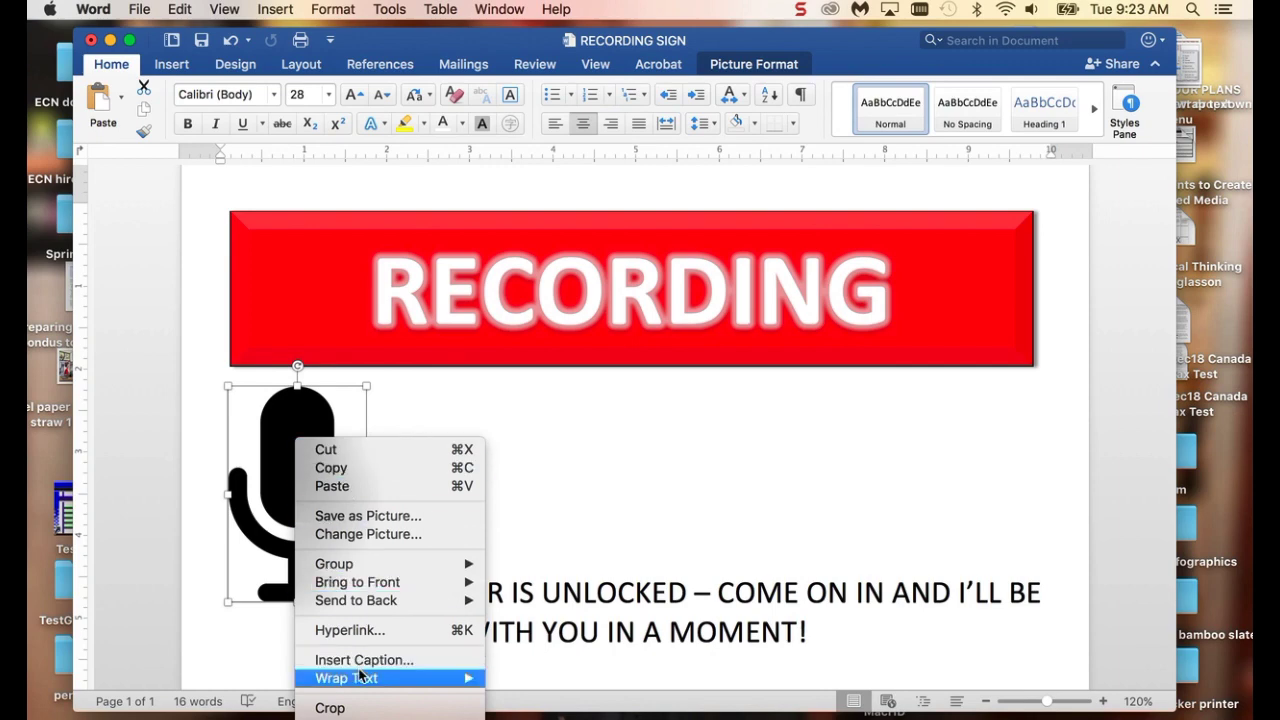
mouse_move(372, 686)
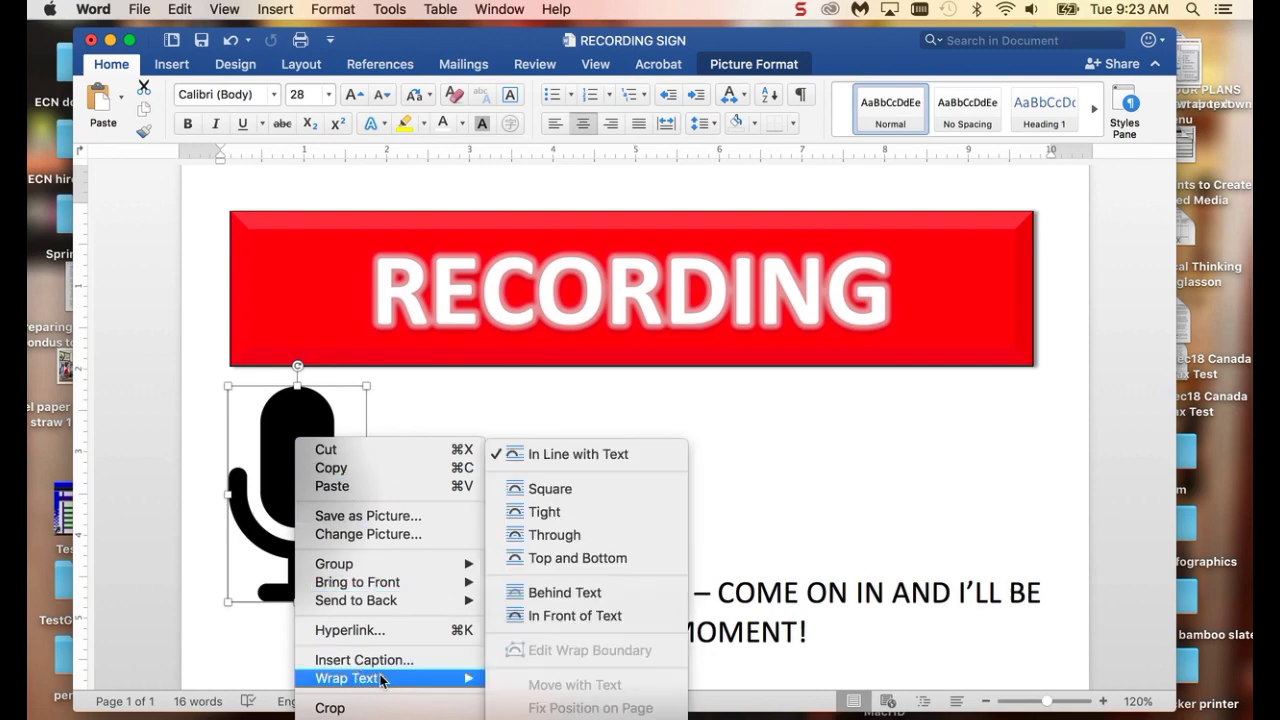
click(587, 616)
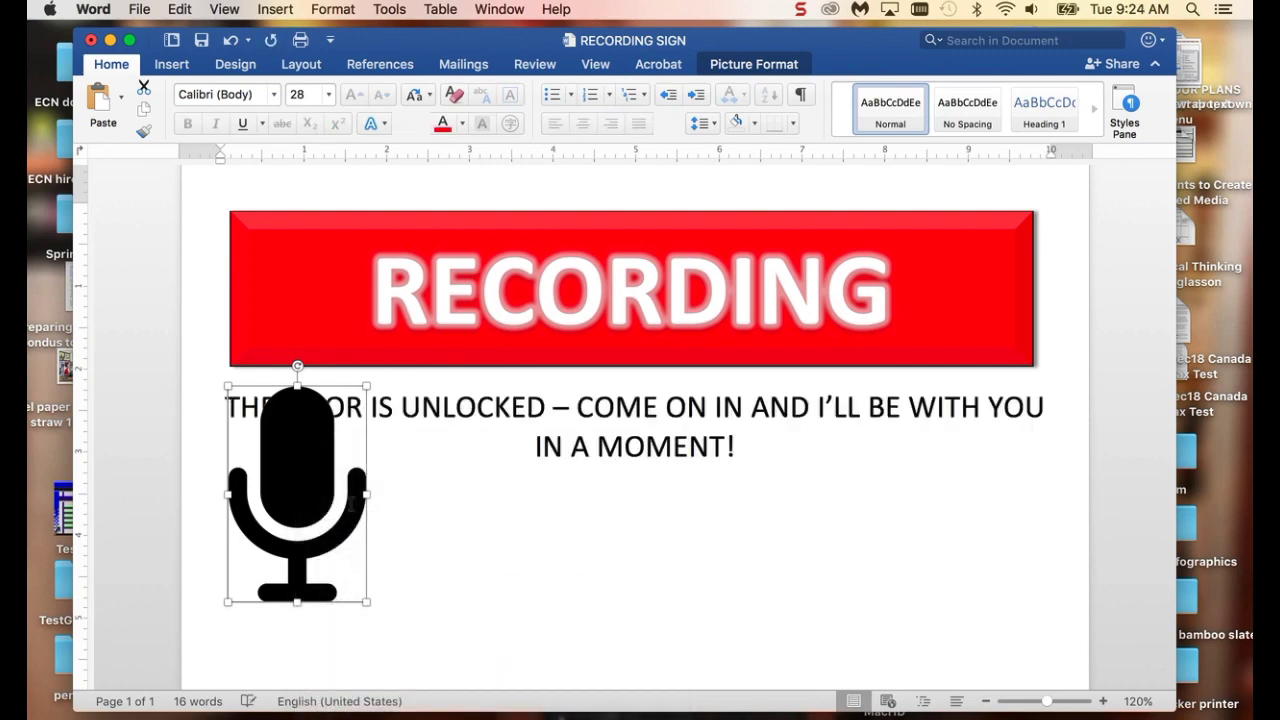
- Move the microphone onto the red banner left of RECORDING and shrink it to fit
drag(282, 515, 291, 347)
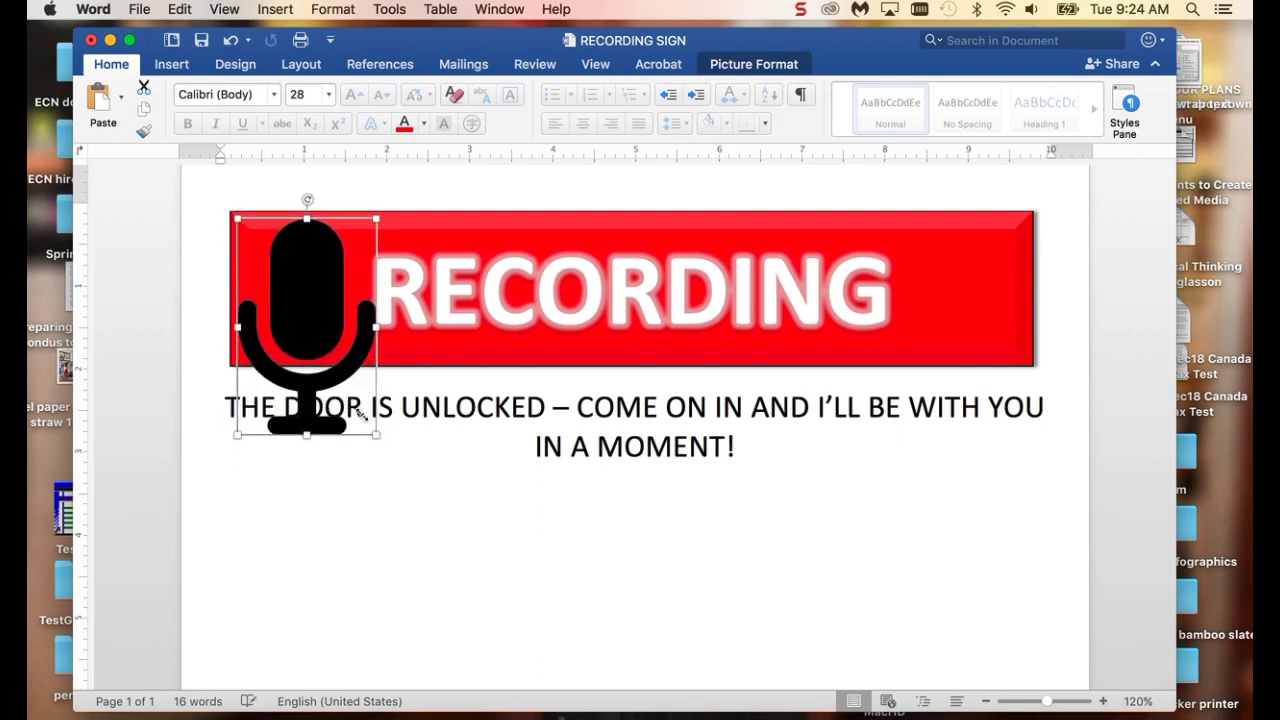
drag(358, 410, 264, 325)
drag(266, 276, 292, 285)
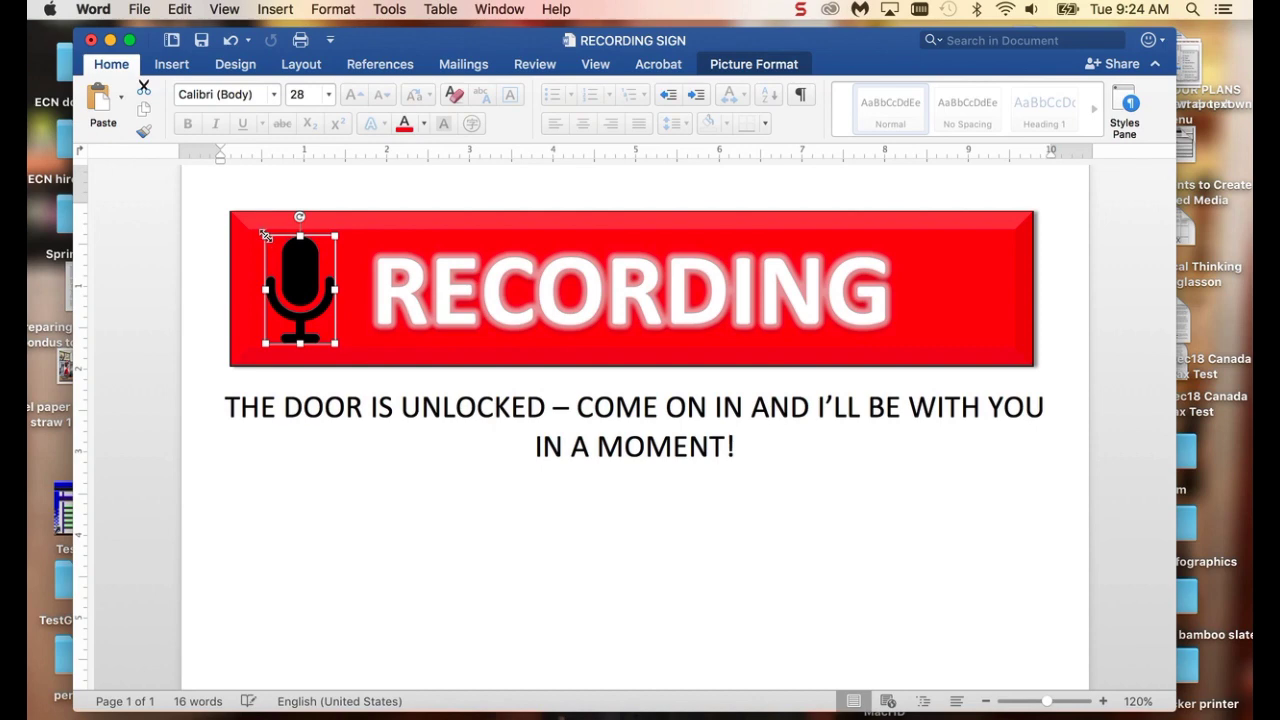
drag(265, 236, 309, 265)
click(510, 560)
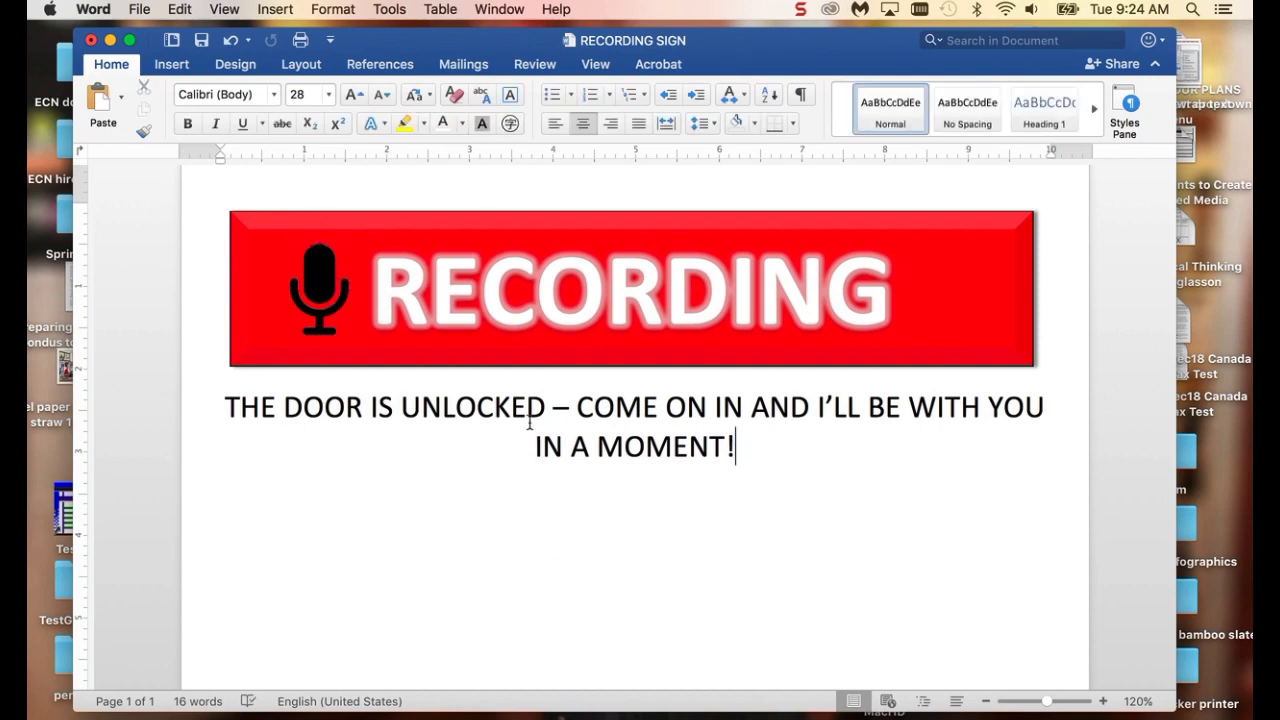
- Make the caption paragraph bold at 48 pt
drag(448, 424, 220, 371)
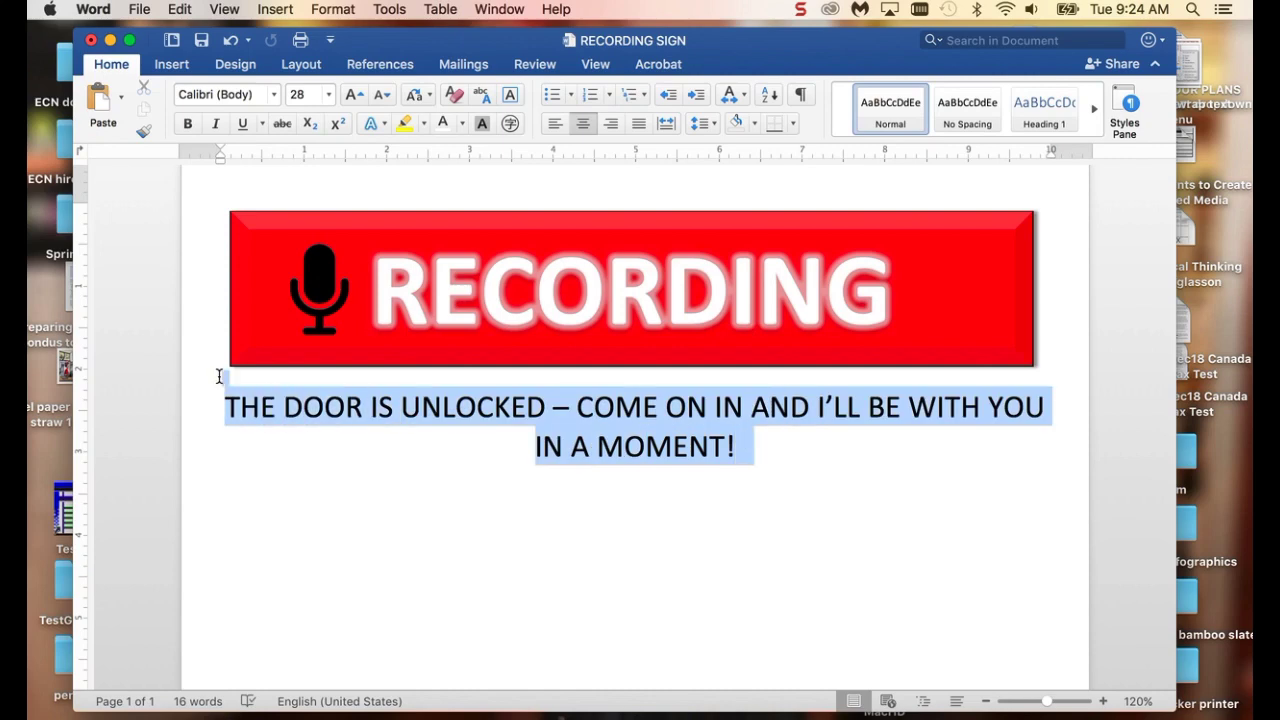
click(355, 95)
click(355, 95)
click(355, 95)
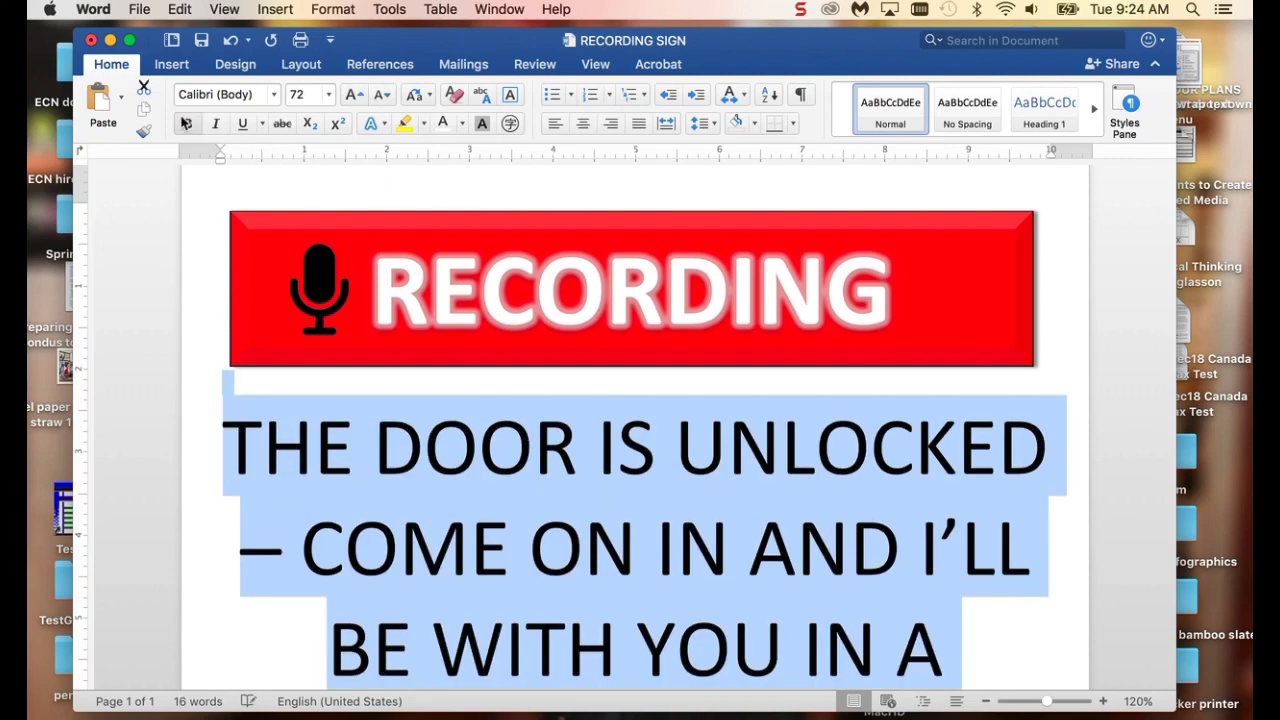
click(185, 122)
click(382, 95)
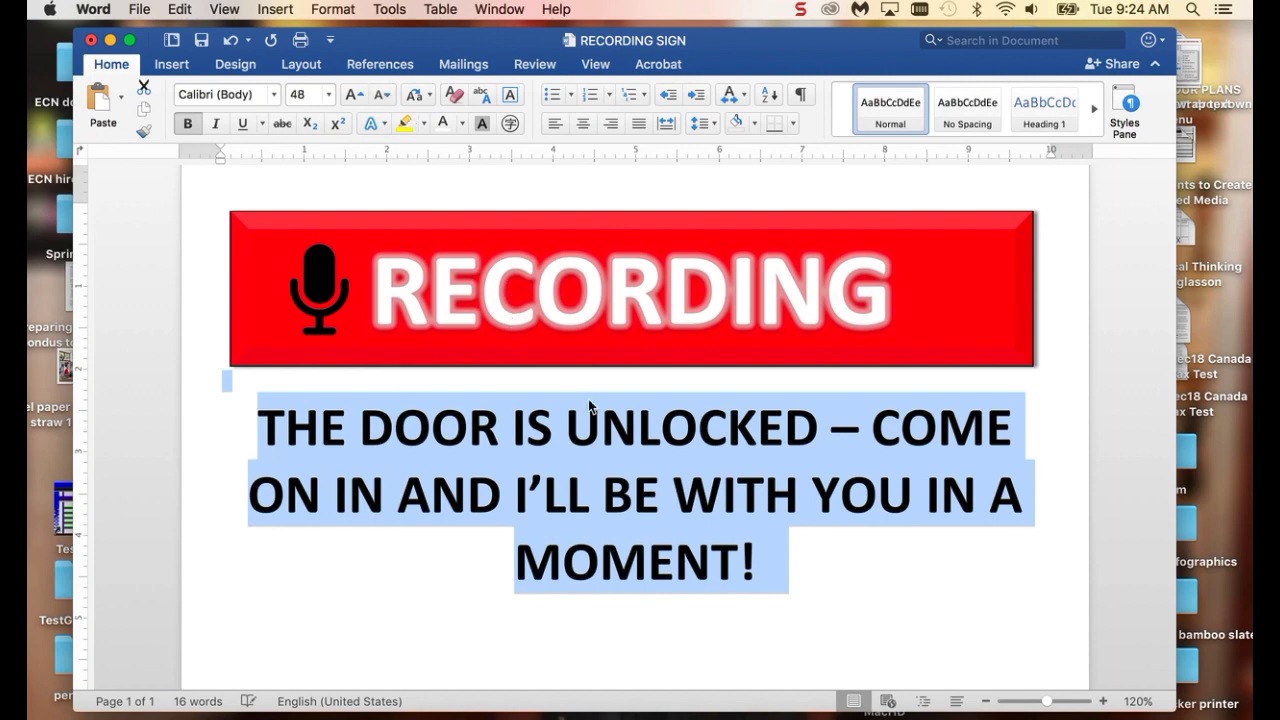
- Widen the red RECORDING banner slightly to 8.6 inches
click(1025, 285)
drag(1033, 288, 1051, 288)
click(789, 579)
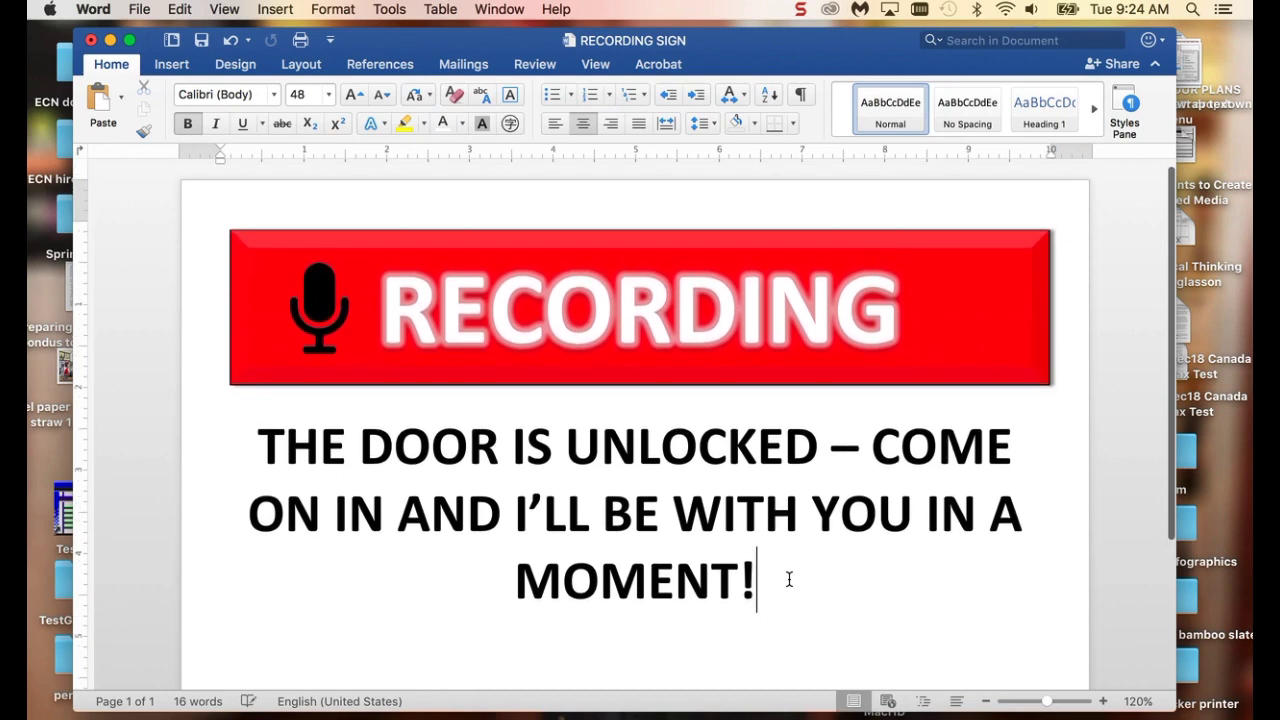